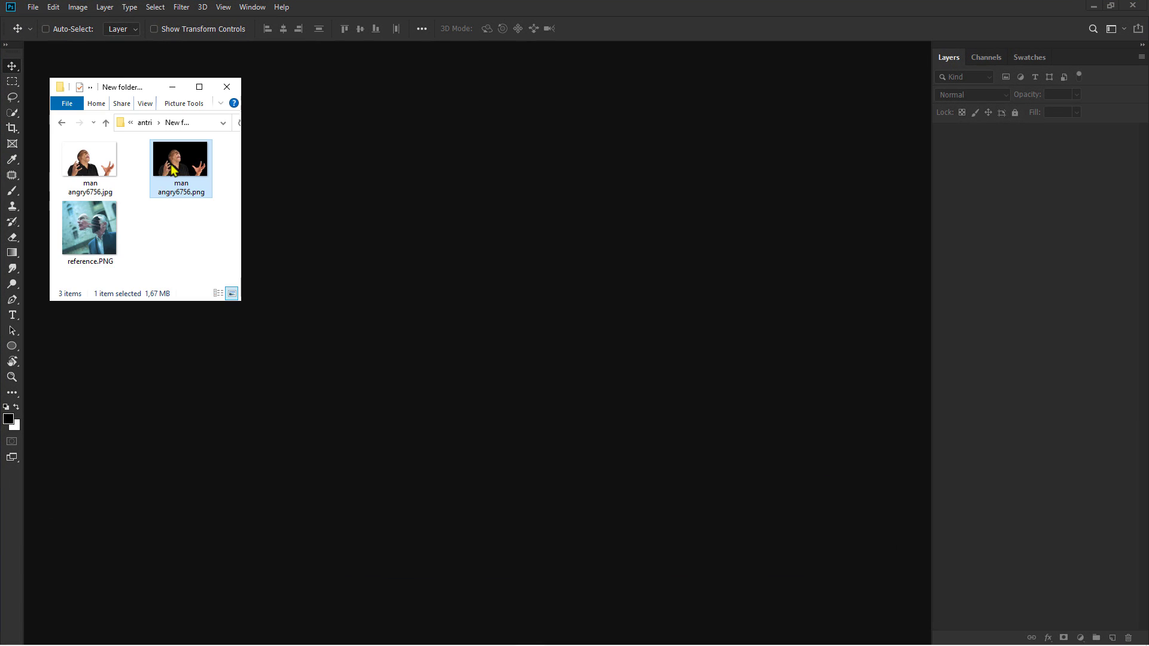
- Open man angry6756.png and place a black Solid Color fill layer beneath the man's layer
left_click_drag(185, 161, 372, 232)
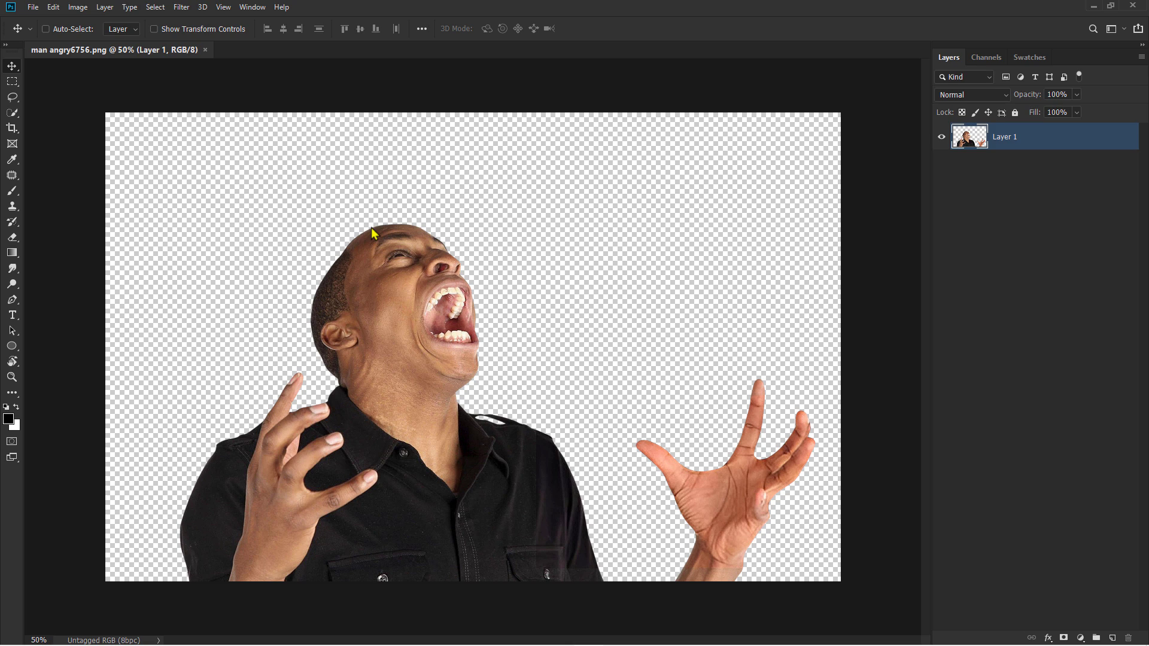
left_click(1081, 636)
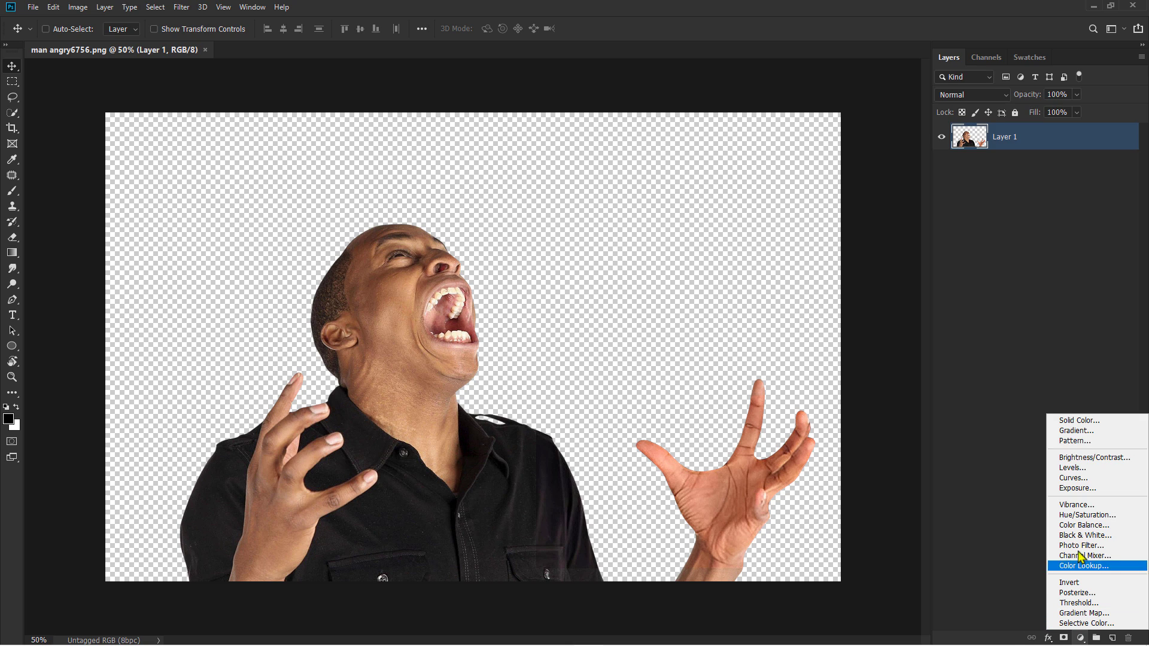
left_click(1083, 424)
left_click(1027, 342)
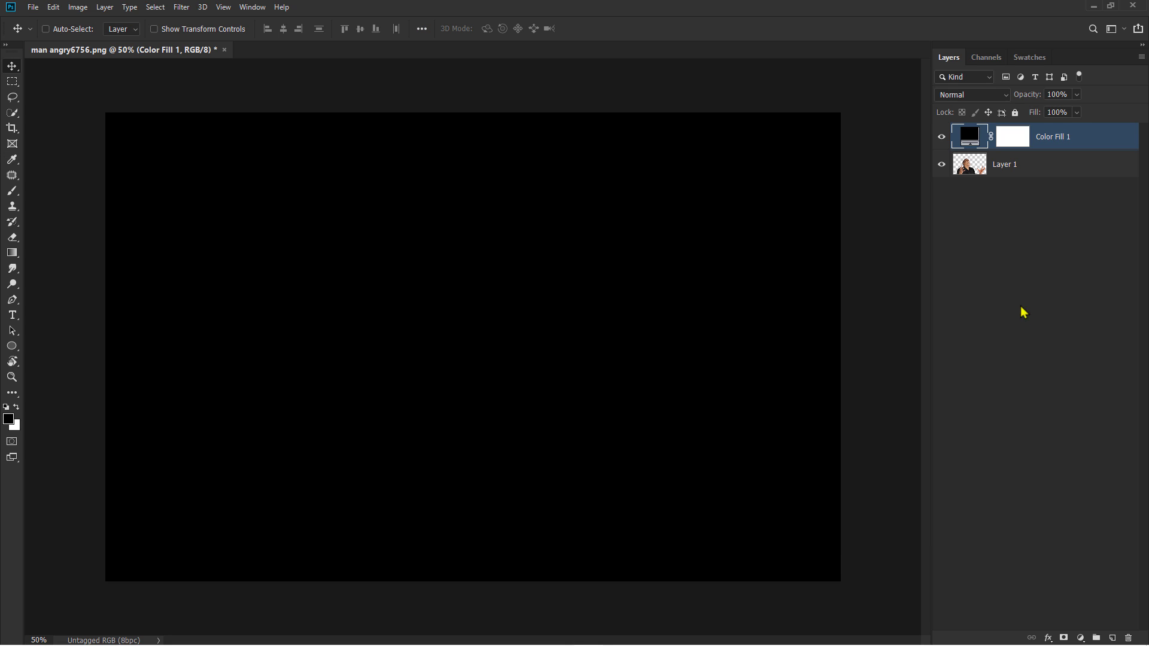
left_click_drag(1055, 144, 1054, 189)
left_click_drag(1053, 189, 1054, 188)
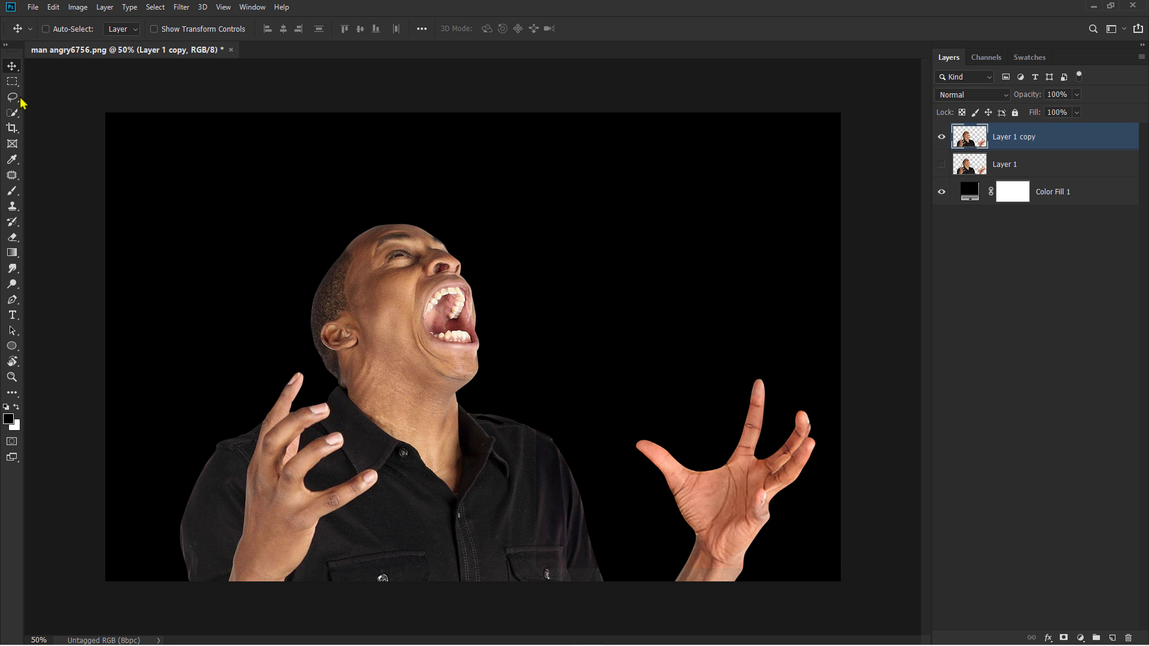
- Lasso the face from forehead to chin on Layer 1 copy, cut it and paste it into a new layer
left_click(14, 98)
left_click(48, 97)
scroll(310, 151, "up", 8)
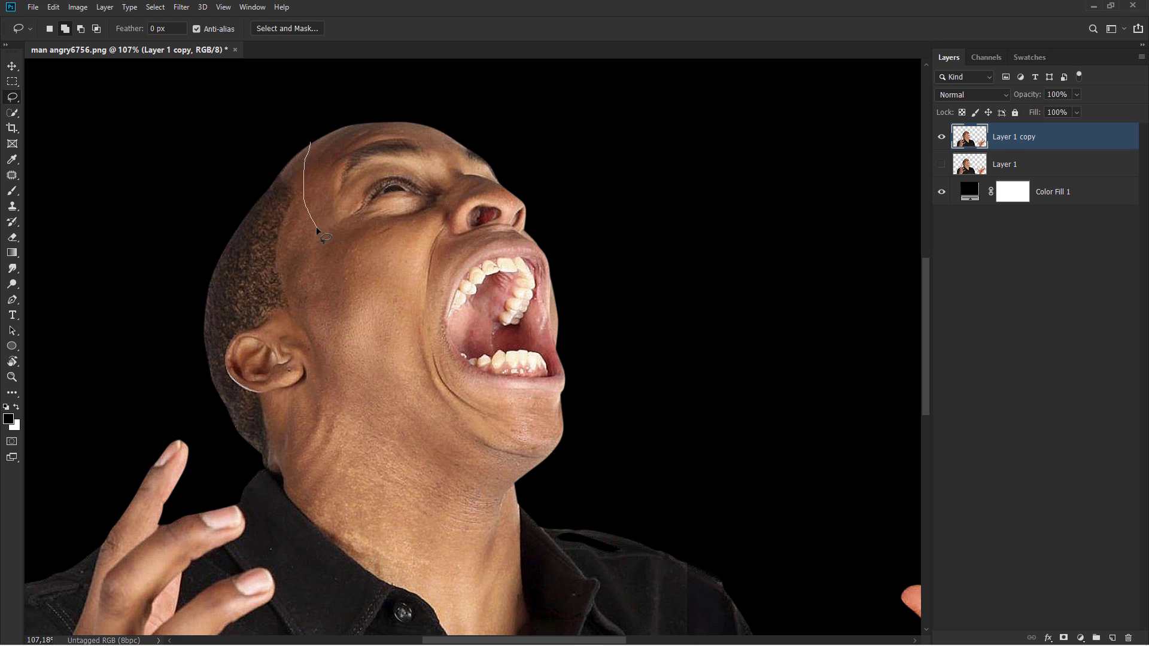
mouse_move(346, 292)
left_mouse_down()
mouse_move(511, 474)
mouse_move(541, 475)
mouse_move(593, 441)
mouse_move(633, 329)
mouse_move(598, 153)
mouse_move(518, 89)
mouse_move(406, 76)
mouse_move(324, 102)
left_mouse_up()
key("ctrl+x")
key("ctrl+shift+alt+n")
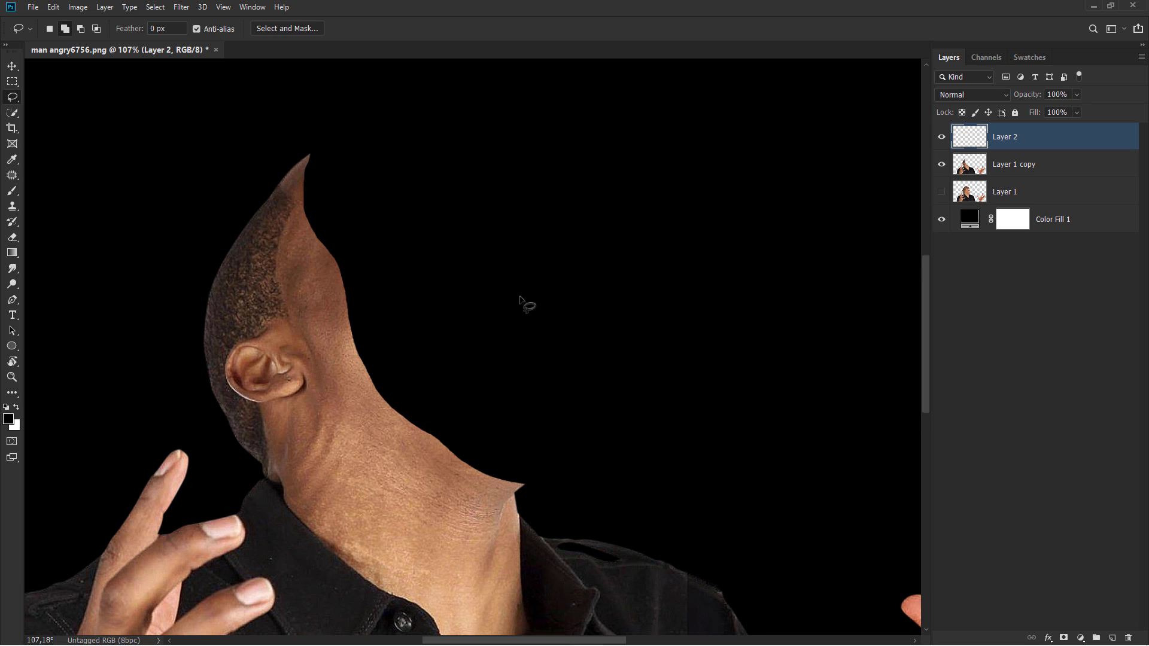
key("ctrl+v")
- Move the cut-out face up and away from the head, and lower the opacity of Layer 1 beneath it
scroll(520, 301, "down", 2)
key("v")
left_click_drag(438, 316, 520, 243)
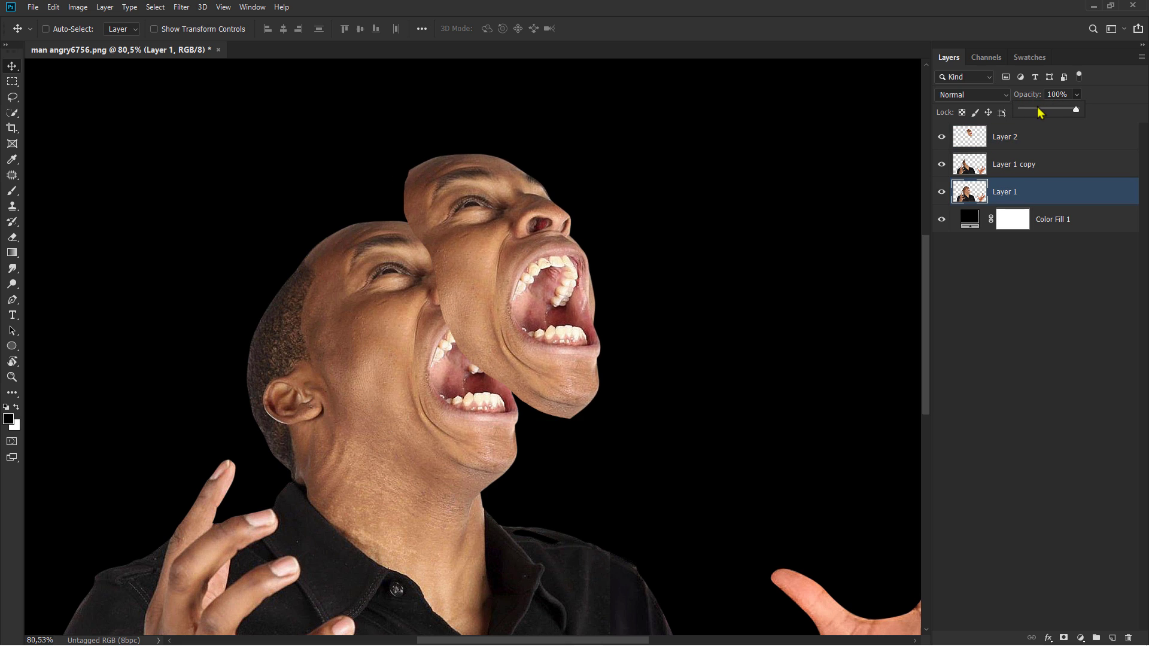
left_click_drag(1037, 109, 1033, 109)
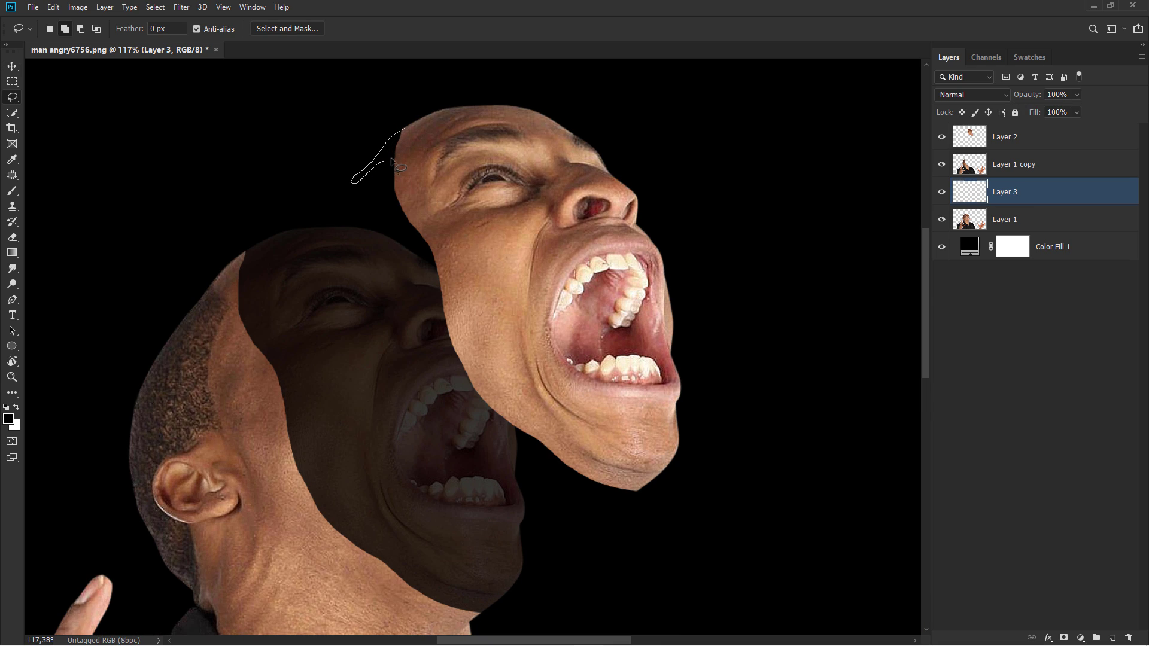
- Lasso a selection of dripping strands reaching back from the rear edge of the separated face toward the head
mouse_move(411, 138)
left_mouse_down()
mouse_move(308, 253)
mouse_move(389, 207)
mouse_move(418, 141)
mouse_move(458, 216)
mouse_move(422, 254)
mouse_move(446, 299)
mouse_move(388, 362)
mouse_move(374, 356)
mouse_move(457, 329)
mouse_move(442, 280)
left_mouse_up()
mouse_move(562, 420)
left_mouse_down()
mouse_move(583, 436)
mouse_move(537, 500)
mouse_move(610, 461)
mouse_move(518, 330)
left_mouse_up()
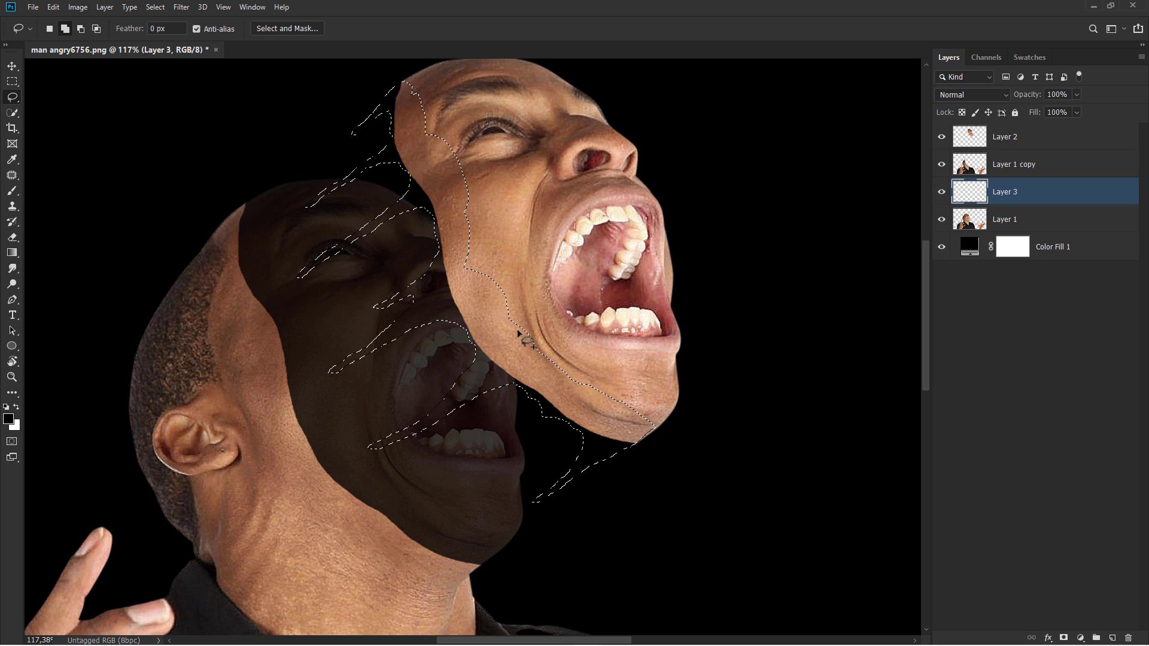
scroll(518, 333, "up", 1)
- Fill the strand selection with a Solid Color layer in a skin tone sampled from the man's cheek
left_click(1080, 637)
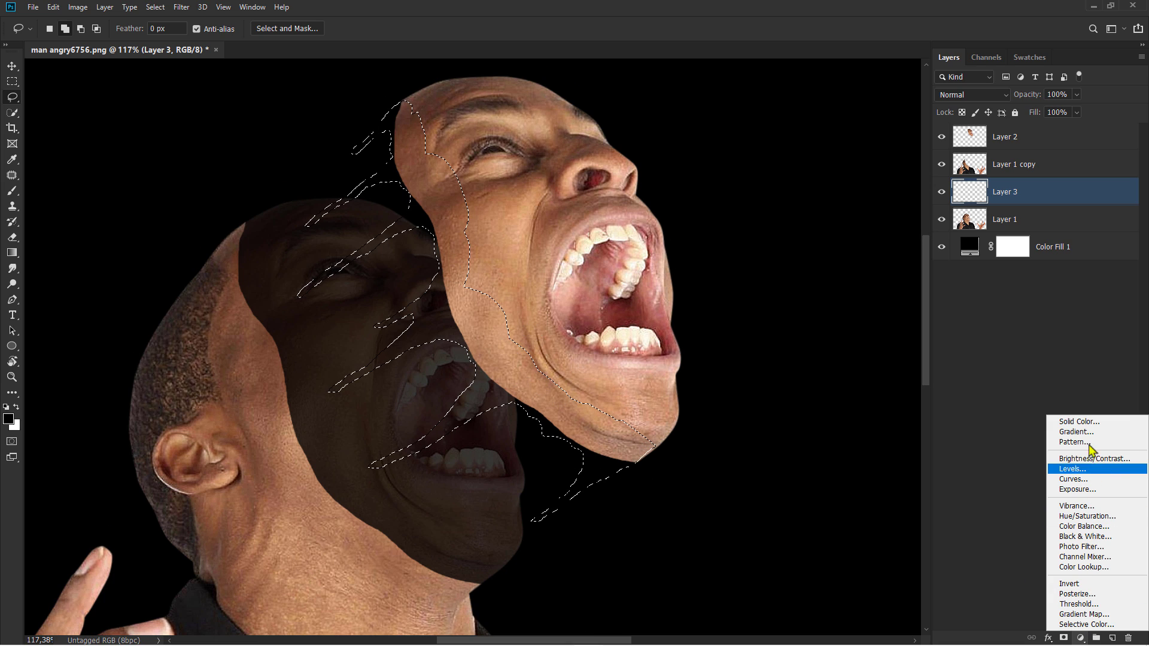
left_click(1077, 422)
left_click(481, 303)
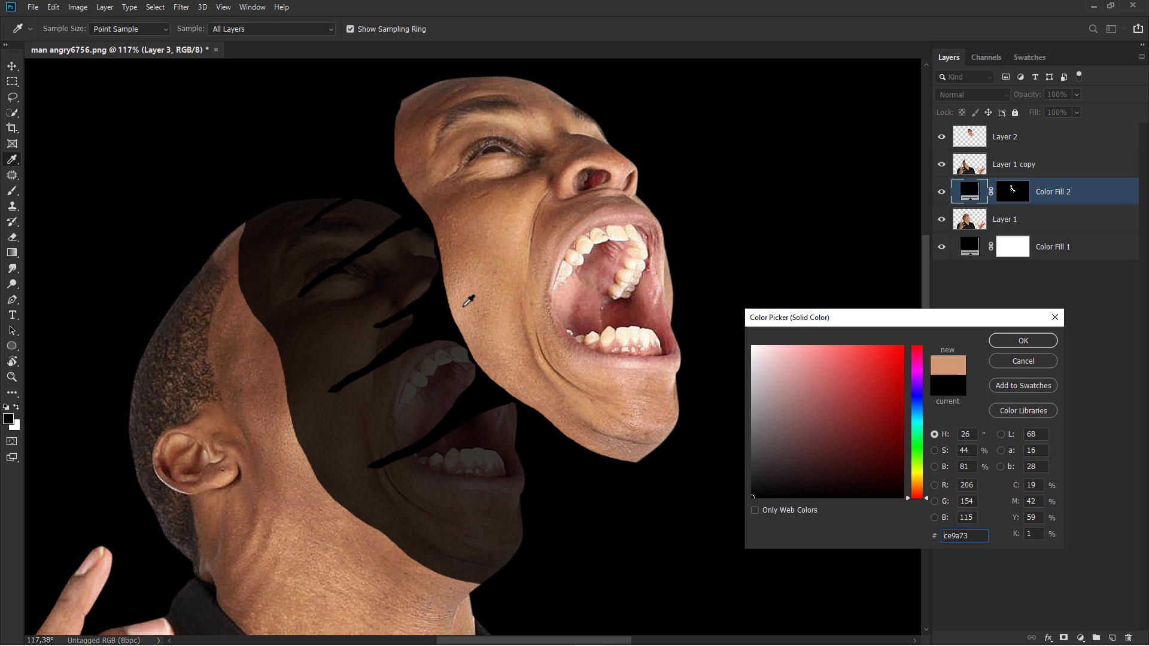
left_click(469, 301)
left_click(466, 305)
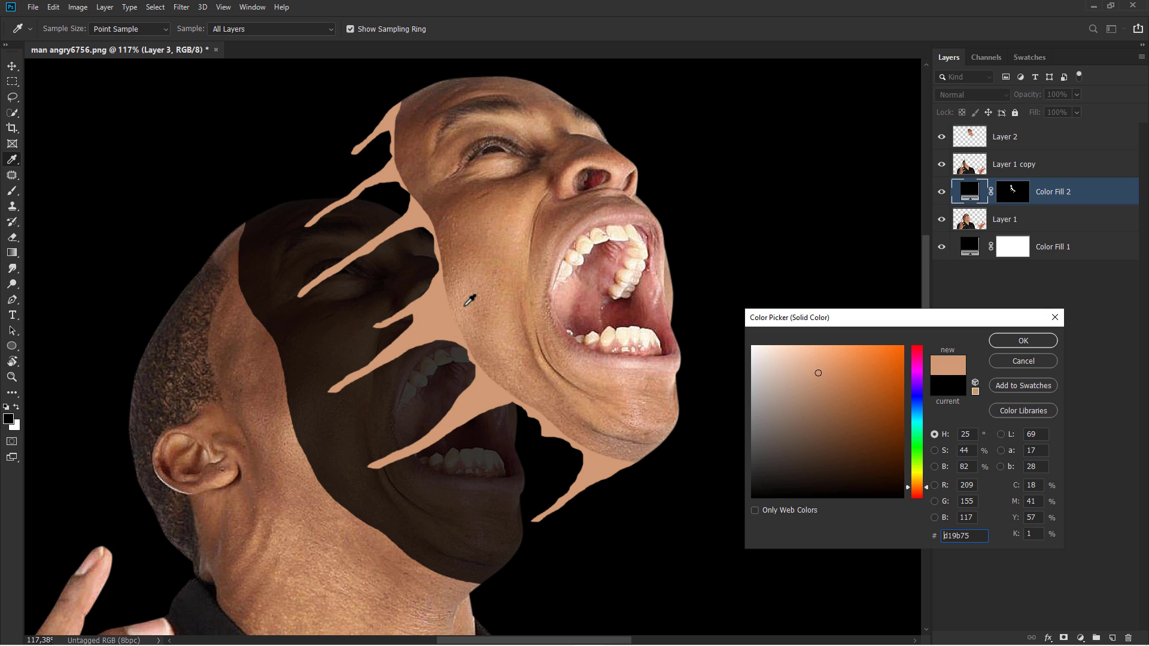
left_click(1017, 346)
- Lasso matching strands along the head's cut edge and fill them with a Solid Color layer using the sampled skin tone cc9670
left_click_drag(156, 229, 173, 216)
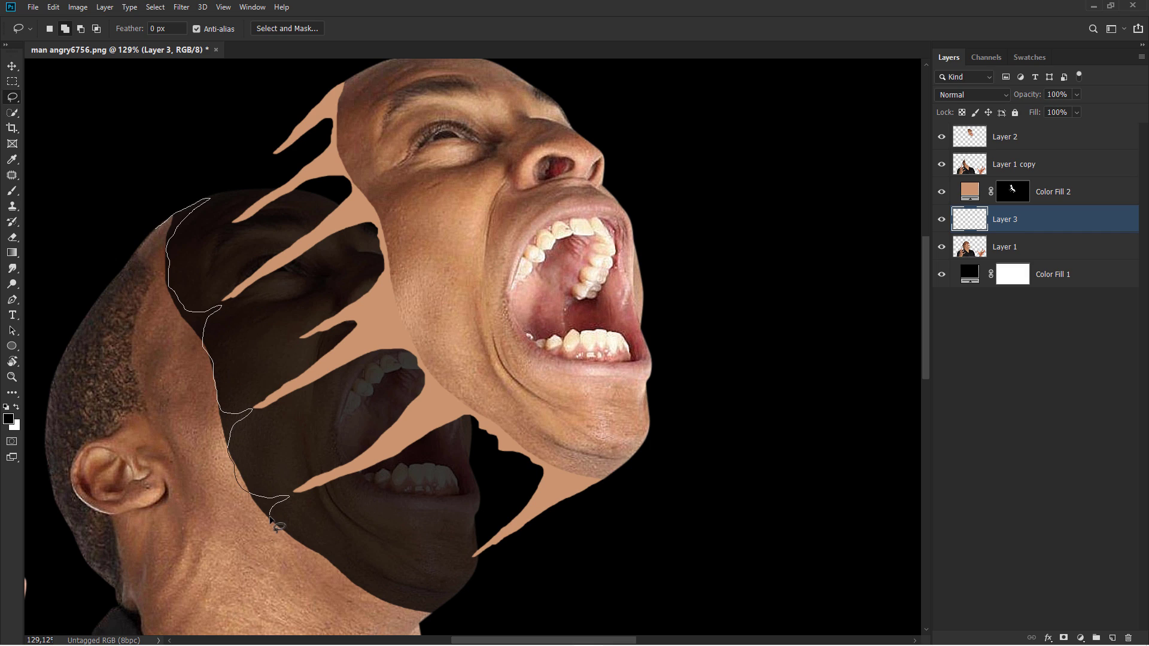
left_click_drag(276, 525, 455, 542)
left_click(1080, 638)
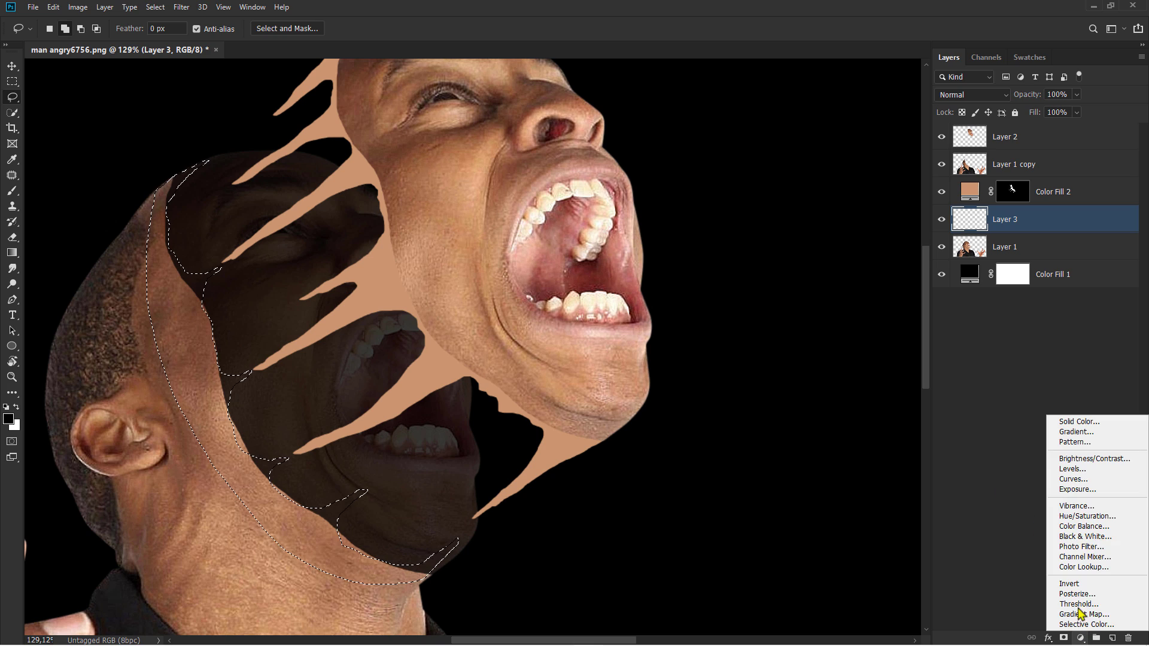
left_click(1079, 422)
left_click(369, 289)
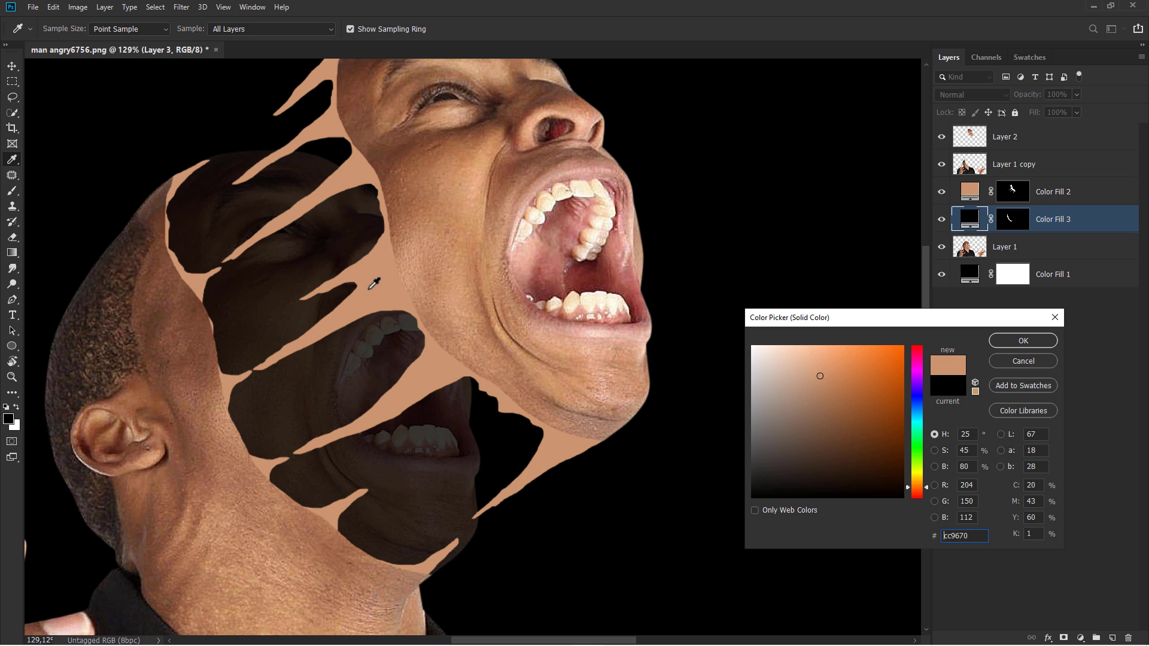
left_click(1023, 340)
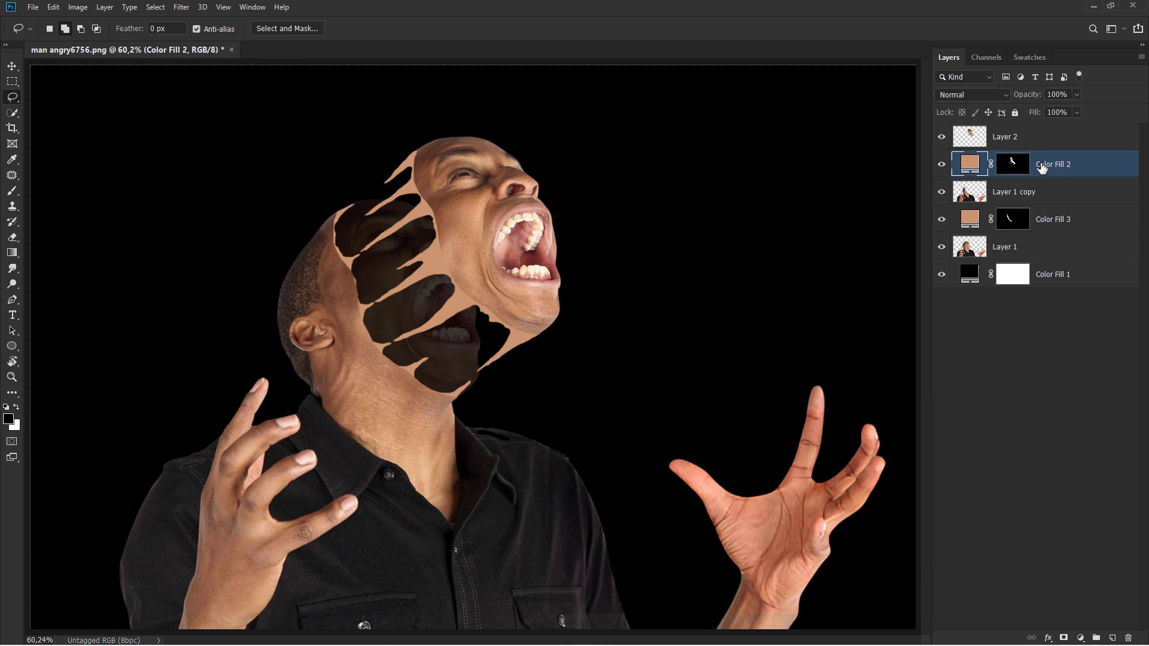
- Load the Color Fill 2 mask as a selection and clone forehead skin over the uppermost strand on Layer 2
left_click(1015, 170, "ctrl")
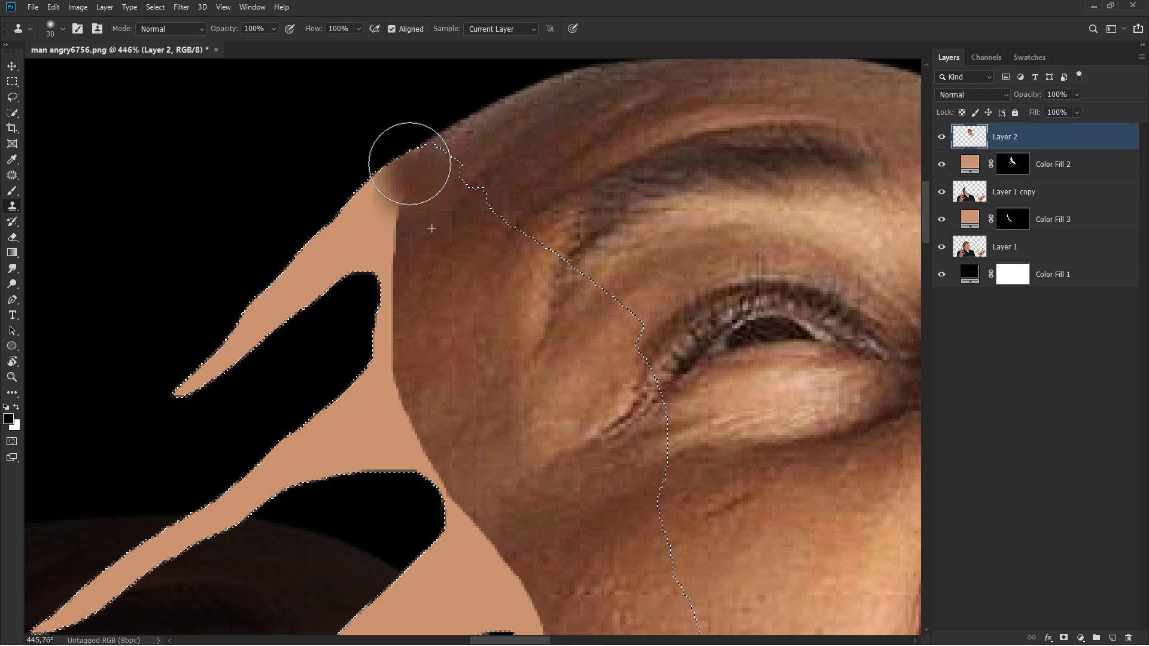
mouse_move(408, 161)
left_mouse_down()
mouse_move(405, 182)
mouse_move(400, 160)
left_mouse_up()
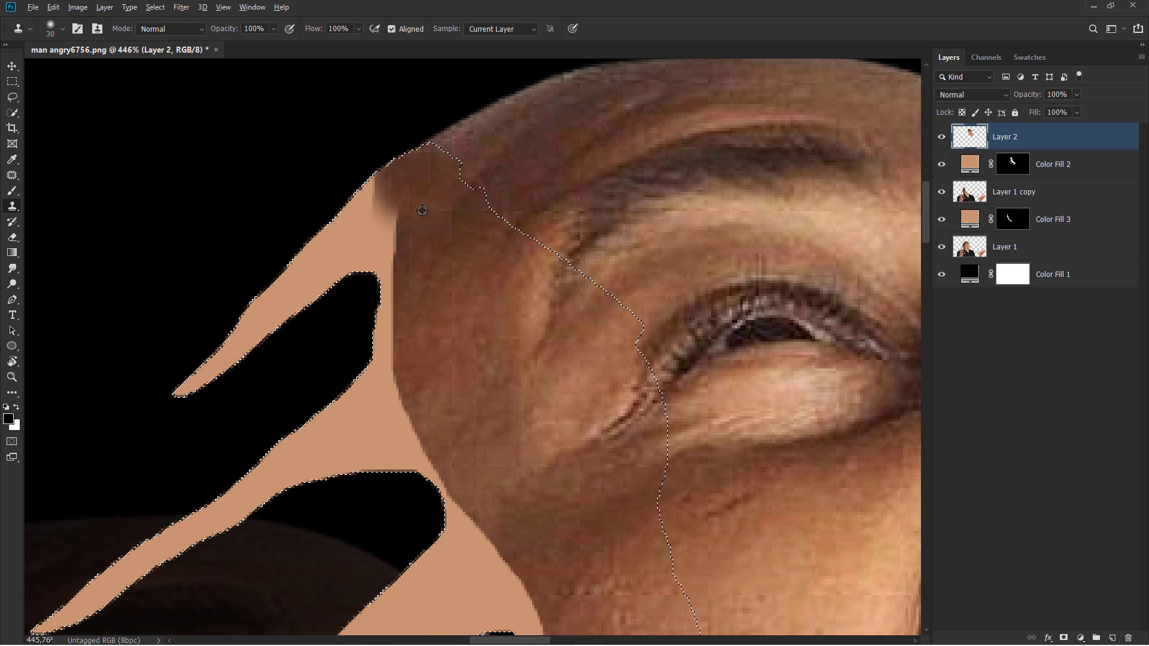
scroll(423, 212, "down", 1)
left_click_drag(385, 234, 379, 270)
left_click(418, 236, "alt")
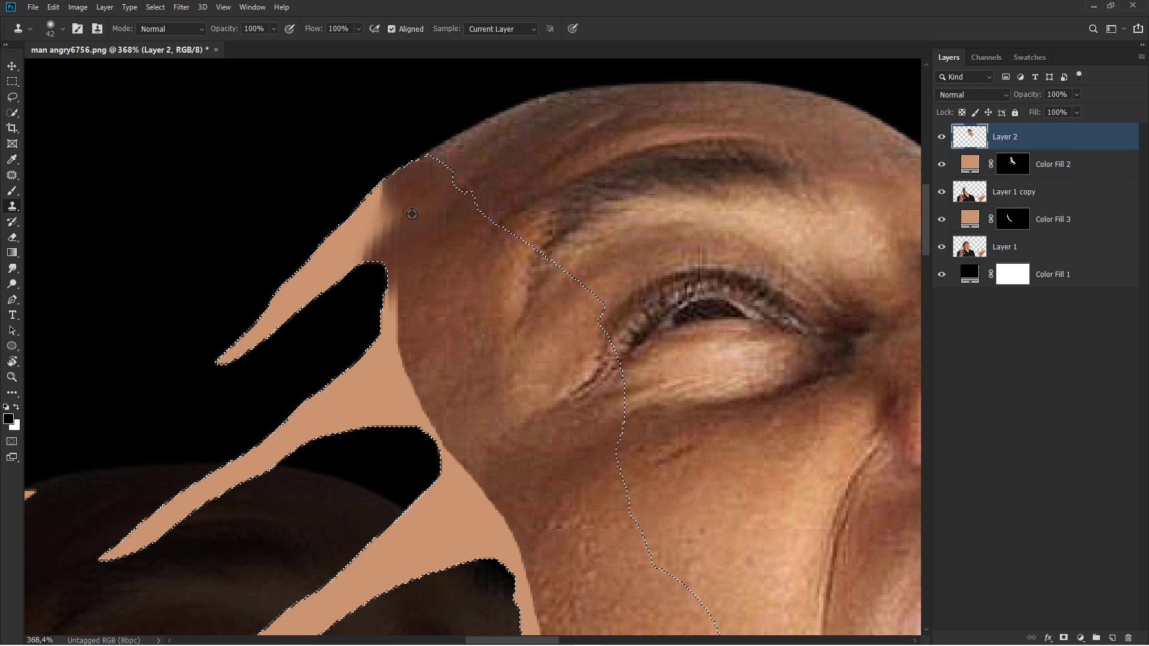
mouse_move(395, 215)
left_mouse_down()
mouse_move(361, 216)
mouse_move(375, 233)
mouse_move(320, 264)
left_mouse_up()
left_click(413, 191, "alt")
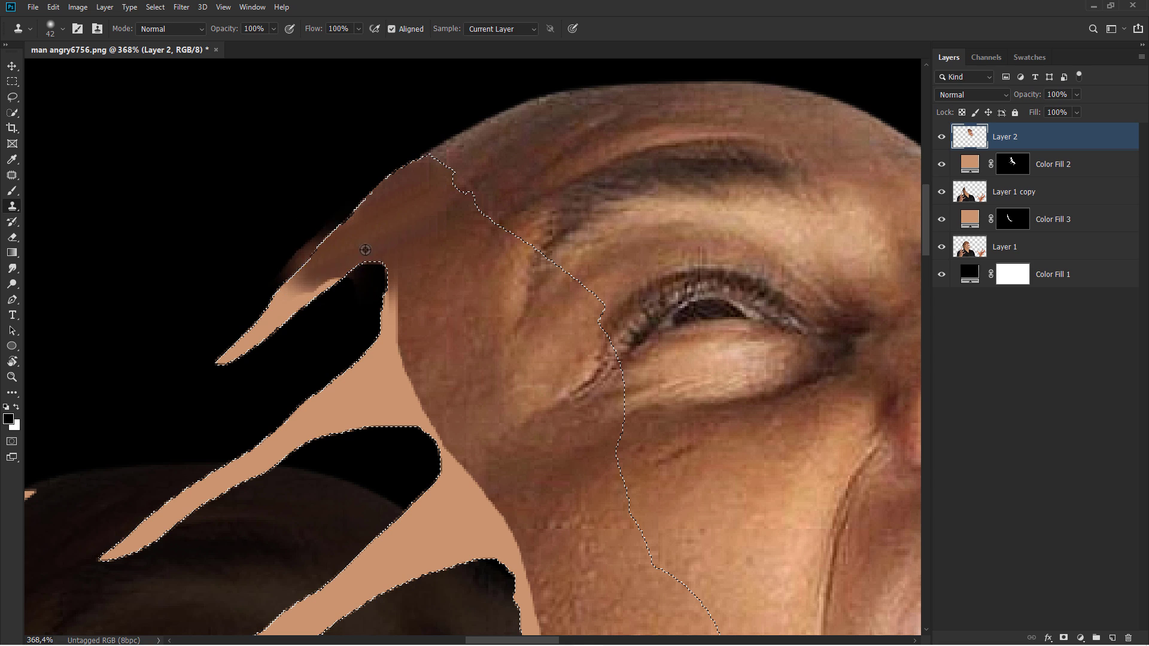
- Clone cheek and jaw skin over the middle strands of the separated face with a larger Clone Stamp brush
scroll(367, 243, "down", 1)
key("]")
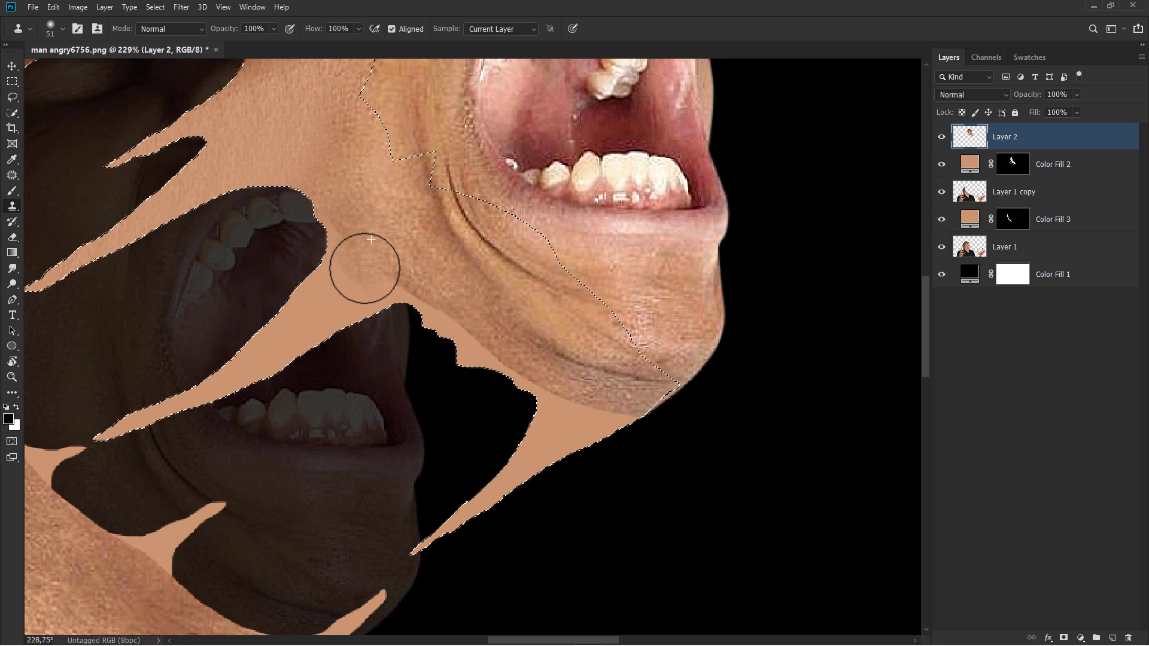
key("bracketright")
key("bracketright")
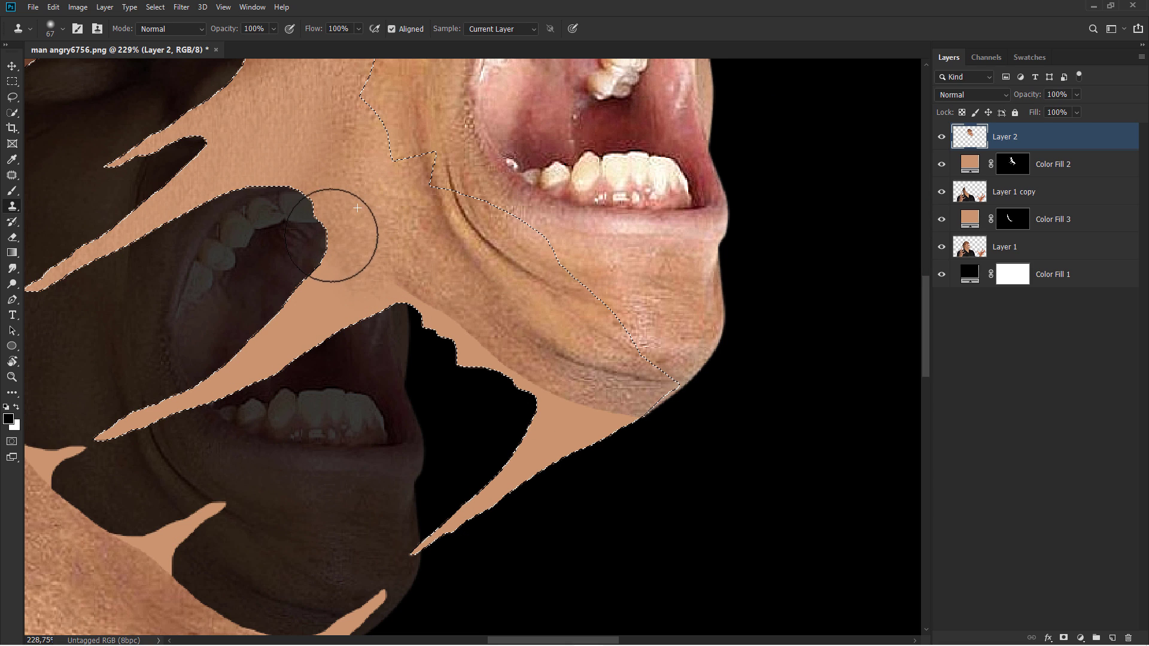
scroll(381, 243, "down", 1)
right_click(380, 242, "alt")
left_click(418, 241, "alt")
mouse_move(418, 256)
left_mouse_down()
mouse_move(406, 294)
mouse_move(375, 260)
mouse_move(334, 281)
left_mouse_up()
left_click(395, 215, "alt")
- Clone chin skin over the lowest strand hanging from the separated face
scroll(353, 240, "down", 2)
right_click(353, 234, "alt")
left_click(310, 223, "alt")
mouse_move(312, 240)
left_mouse_down()
mouse_move(369, 279)
mouse_move(384, 265)
mouse_move(379, 253)
mouse_move(374, 277)
mouse_move(338, 299)
mouse_move(378, 276)
mouse_move(338, 322)
mouse_move(301, 337)
left_mouse_up()
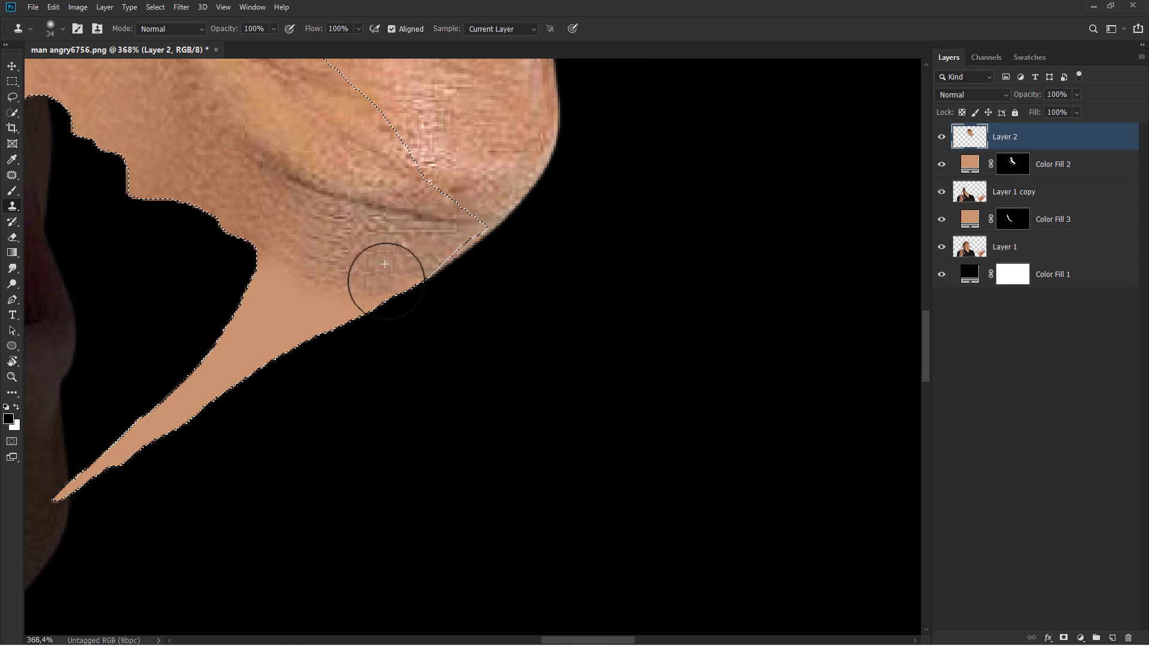
left_click(372, 276, "alt")
right_click(371, 276, "alt")
left_click(382, 269, "alt")
scroll(281, 290, "down", 1)
left_click(305, 252, "alt")
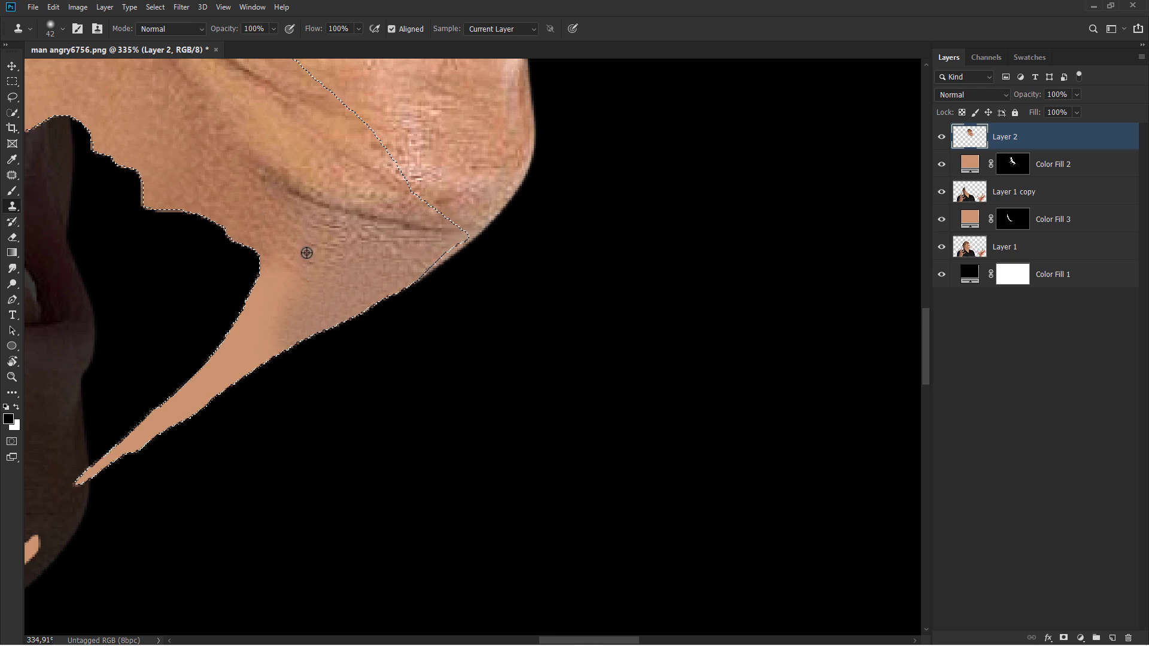
- Load the Color Fill 3 mask as a selection and clone skin over the head's top strand on Layer 1 copy
left_click(1051, 219)
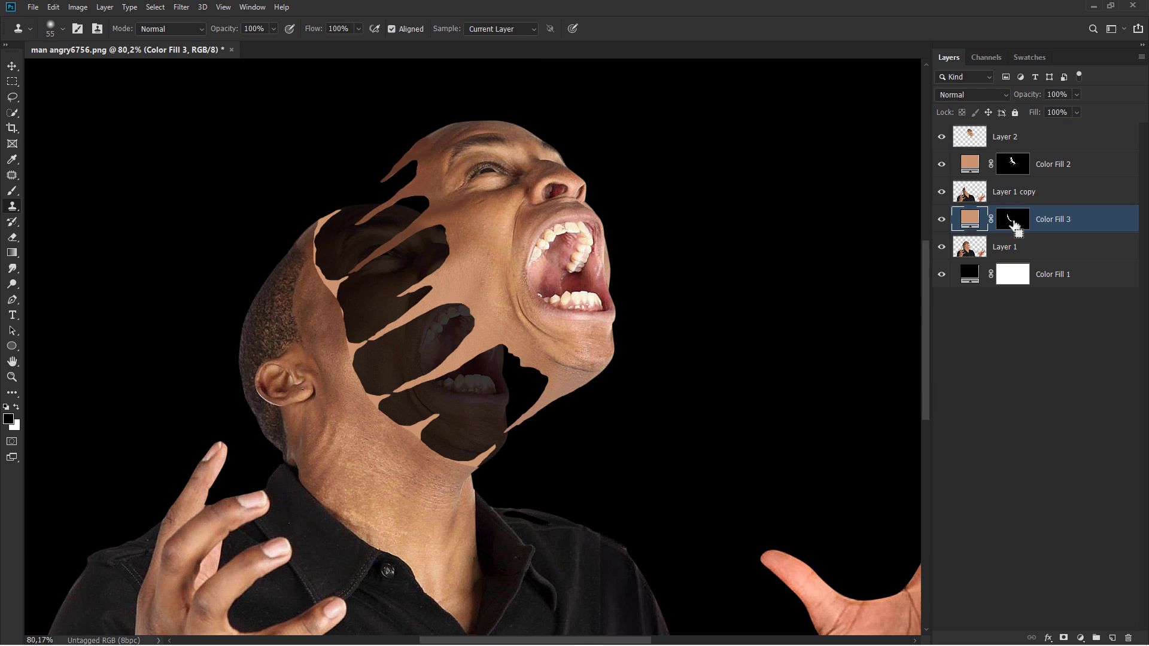
left_click(1015, 225, "ctrl")
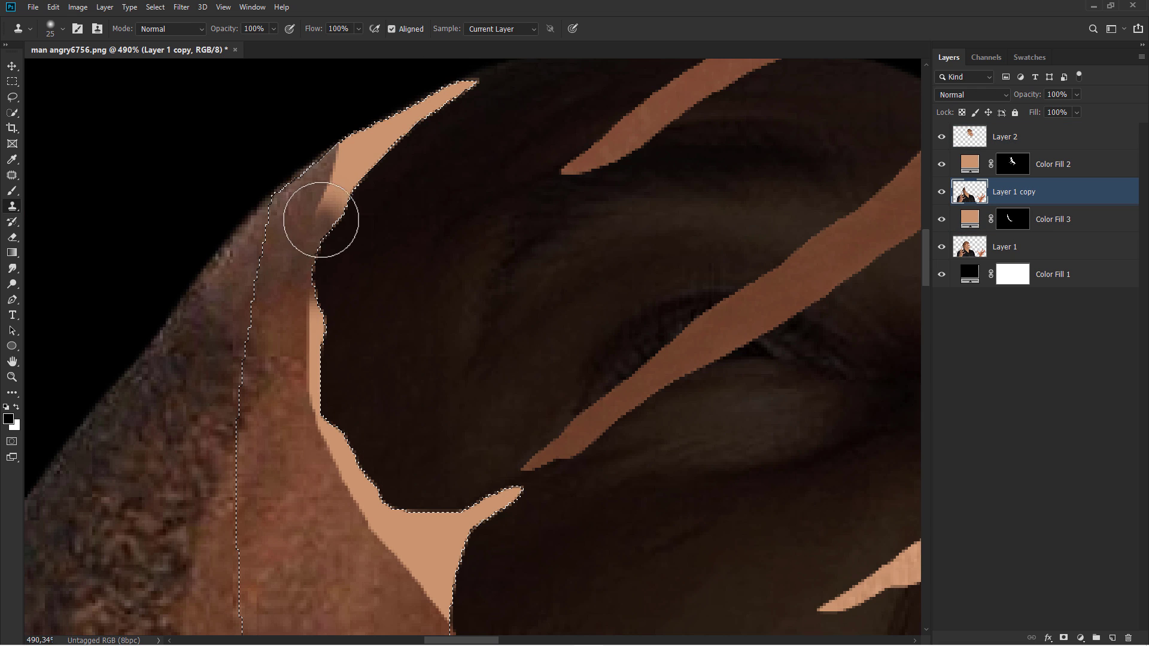
mouse_move(321, 220)
left_mouse_down()
mouse_move(349, 153)
mouse_move(374, 150)
left_mouse_up()
right_click(318, 198, "alt")
left_click(318, 204, "alt")
mouse_move(349, 195)
left_mouse_down()
mouse_move(272, 299)
mouse_move(326, 241)
left_mouse_up()
- Clone neighbouring skin over the strands along the middle of the head's cut edge
left_click(236, 316, "alt")
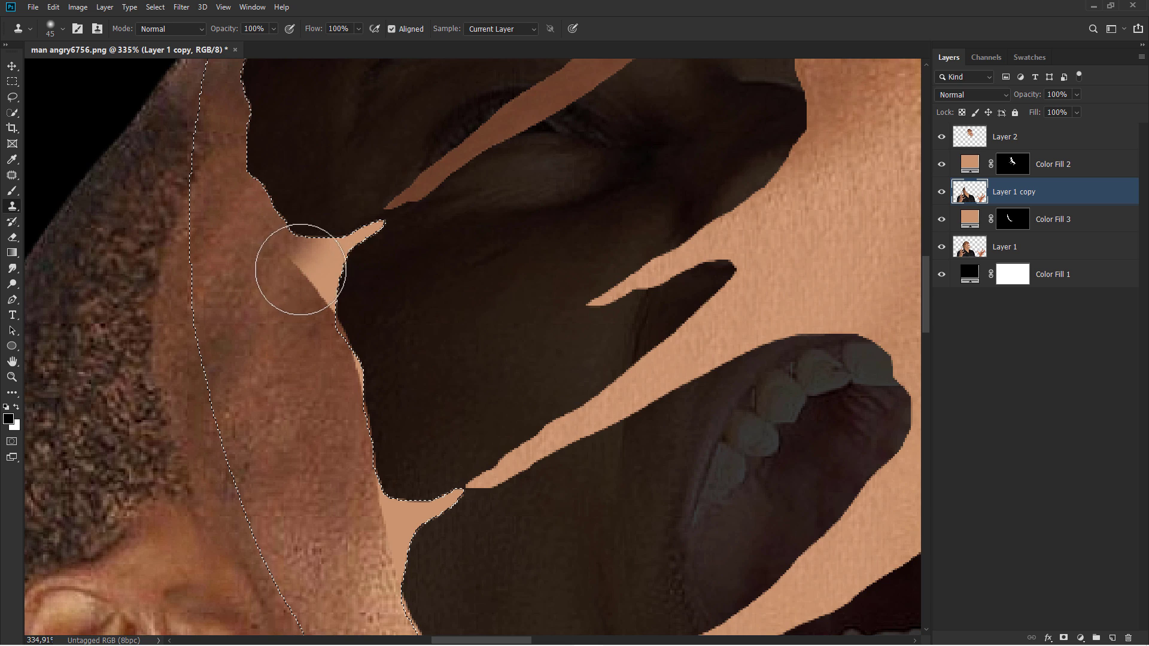
left_click_drag(300, 270, 364, 242)
left_click(277, 307, "alt")
left_click_drag(332, 301, 344, 339)
- Clone jaw skin over the lower strands of the head's cut edge
left_click(295, 353, "alt")
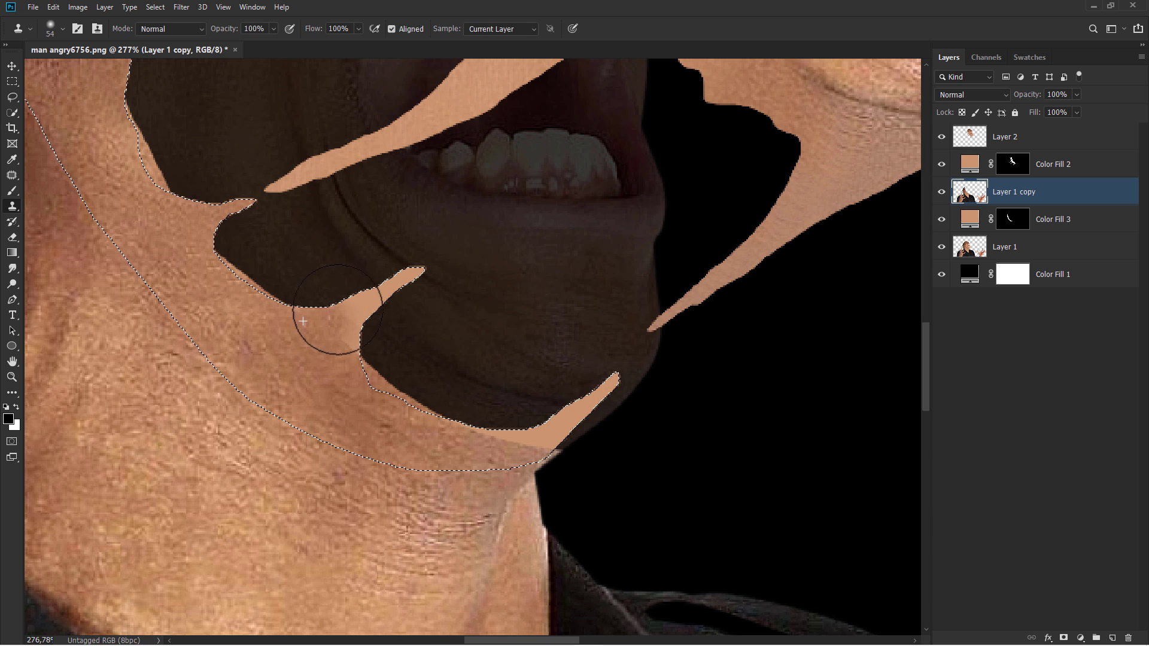
mouse_move(336, 313)
left_mouse_down()
mouse_move(370, 305)
mouse_move(406, 274)
left_mouse_up()
left_click(312, 357, "alt")
left_click_drag(359, 314, 401, 279)
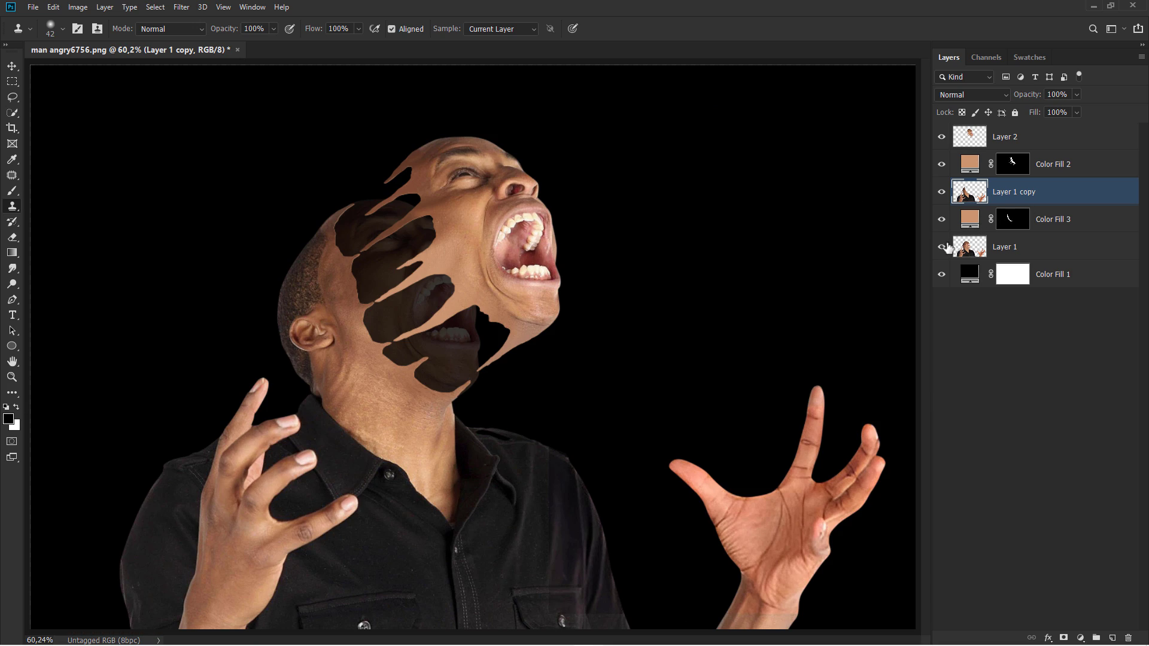
- Hide Layer 1 and merge Layer 1 copy with the Color Fill 3 layer
left_click(942, 247)
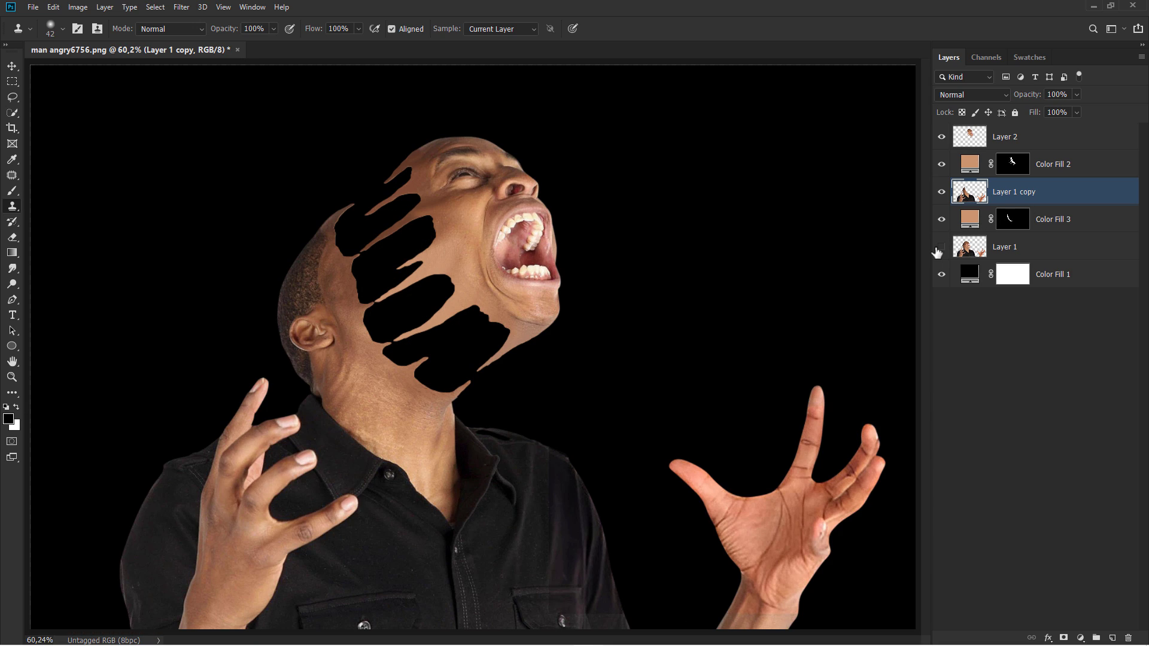
left_click(1066, 216, "shift")
right_click(1060, 198)
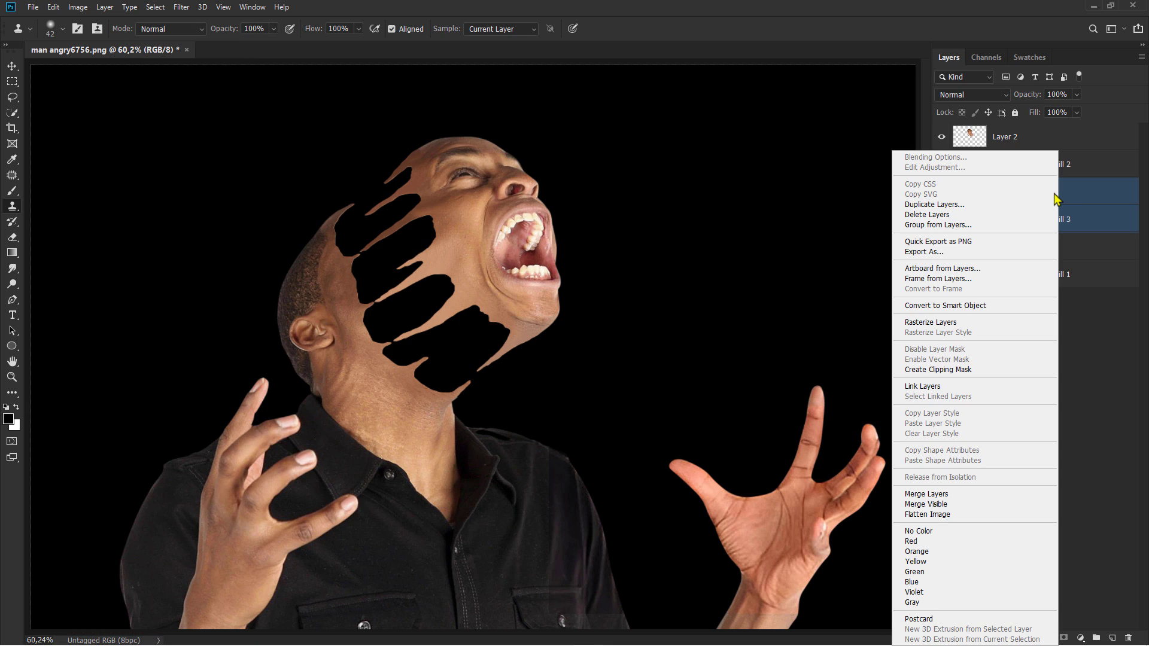
left_click(945, 492)
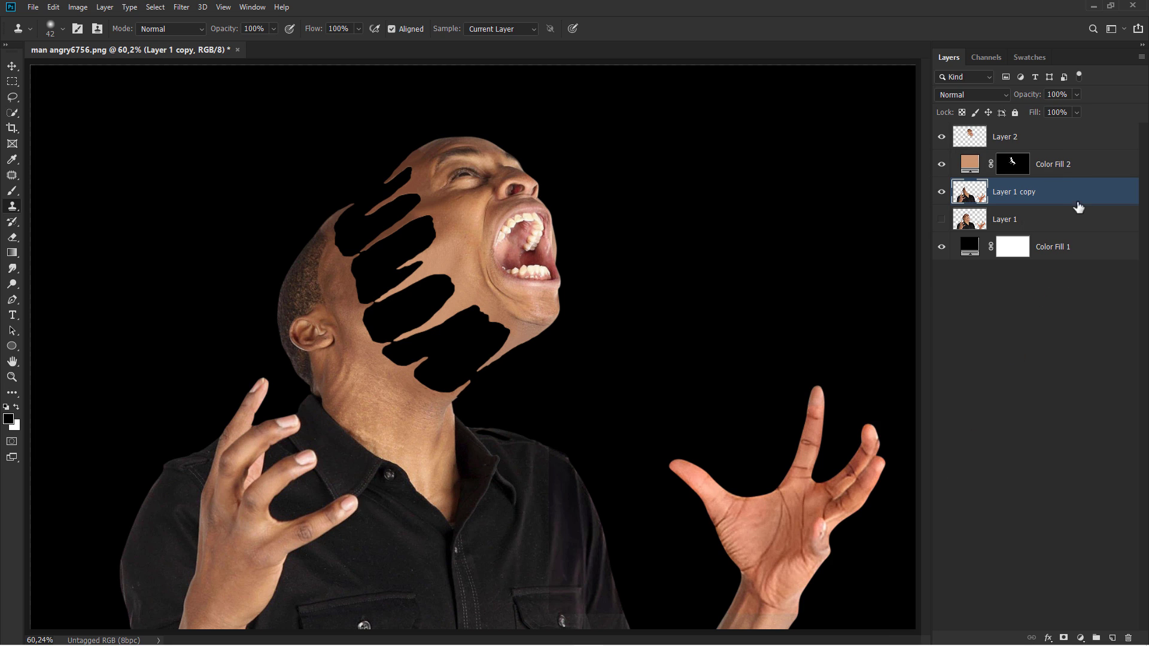
- Merge the separated face on Layer 2 with the Color Fill 2 strand layer
left_click(1080, 174)
left_click(1047, 144, "shift")
right_click(1047, 145)
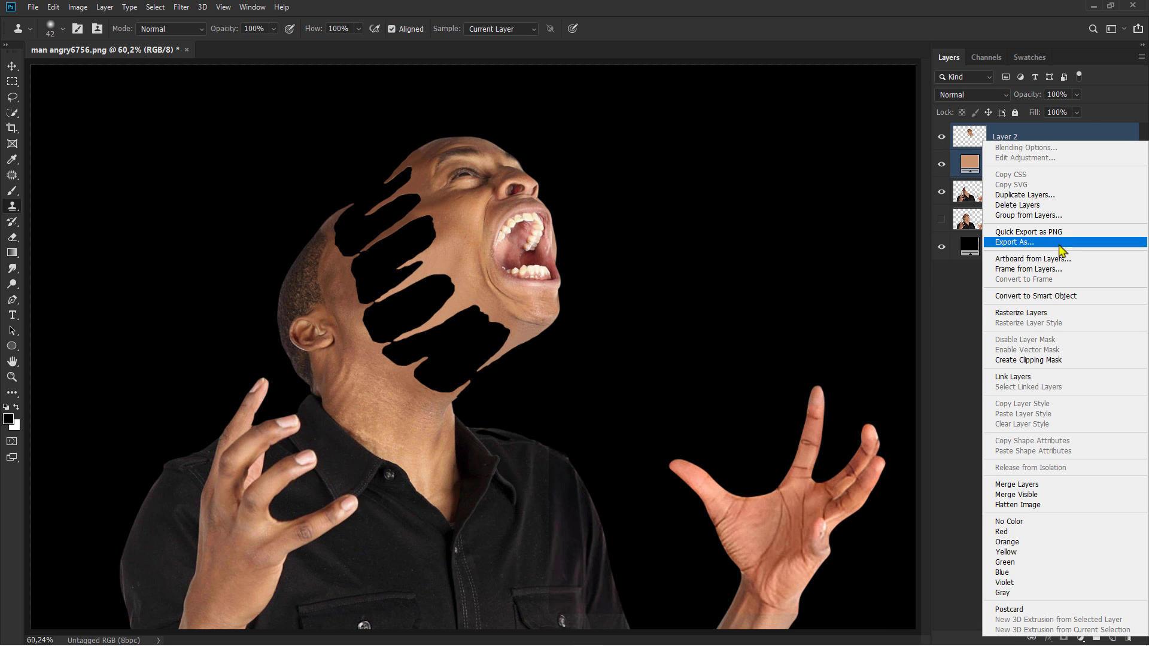
left_click(1015, 484)
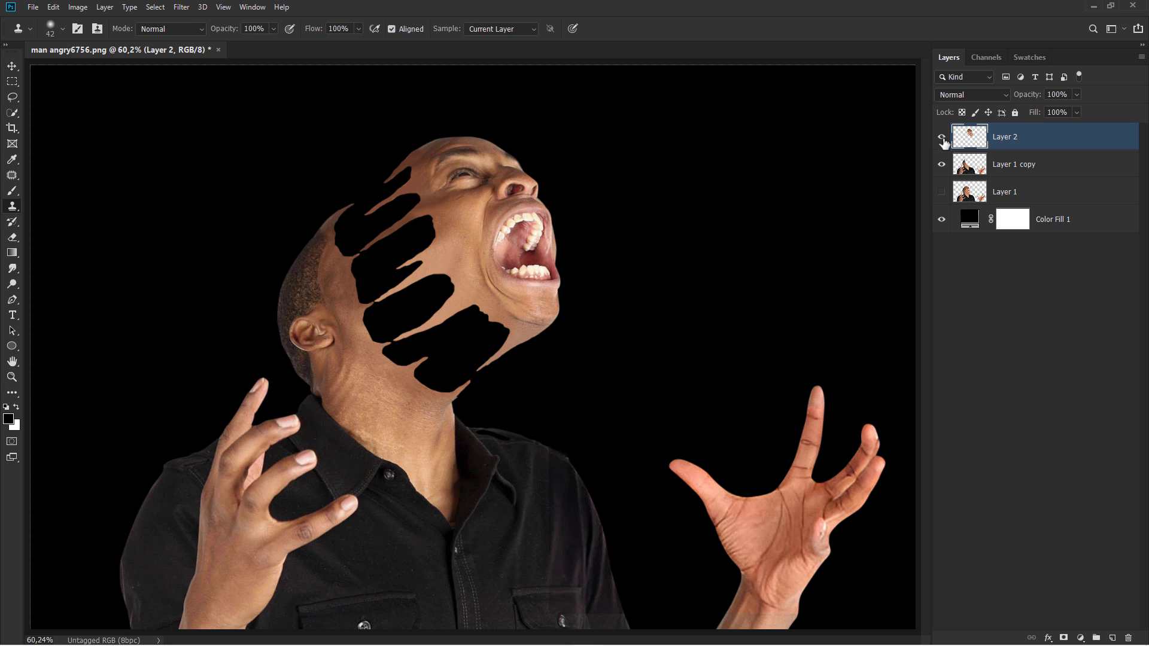
- Recolour the Color Fill 1 background to a pale peach (ffe4c8), based on a tone sampled from the man's cheek
key("v")
left_click(969, 222)
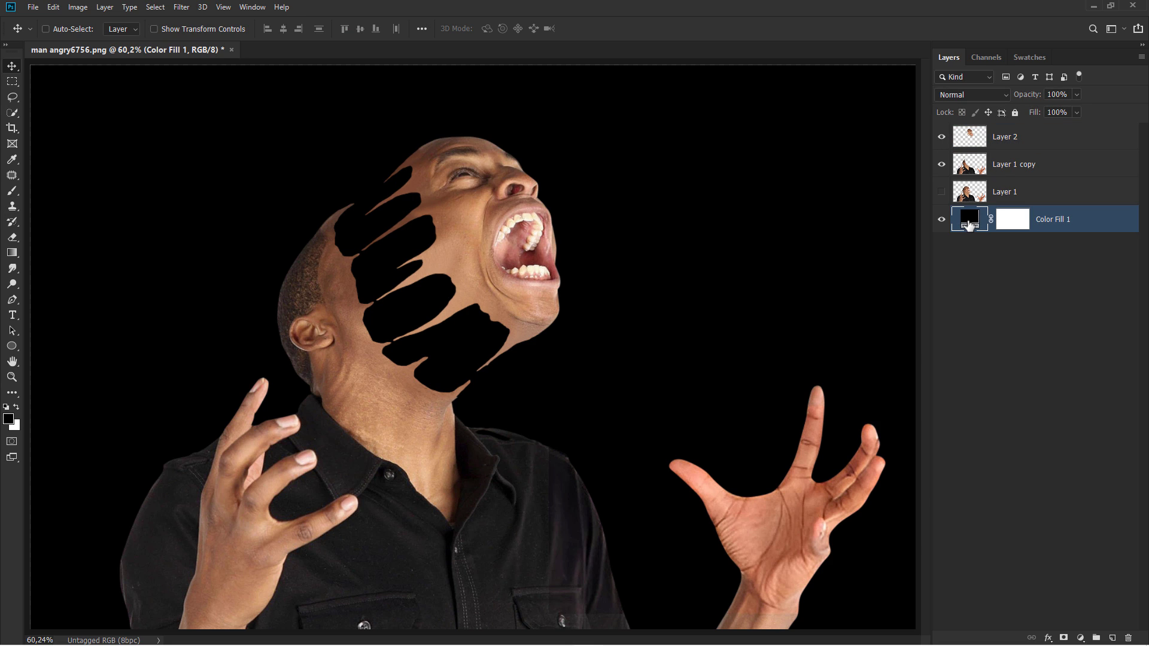
double_click(968, 223)
left_click(462, 261)
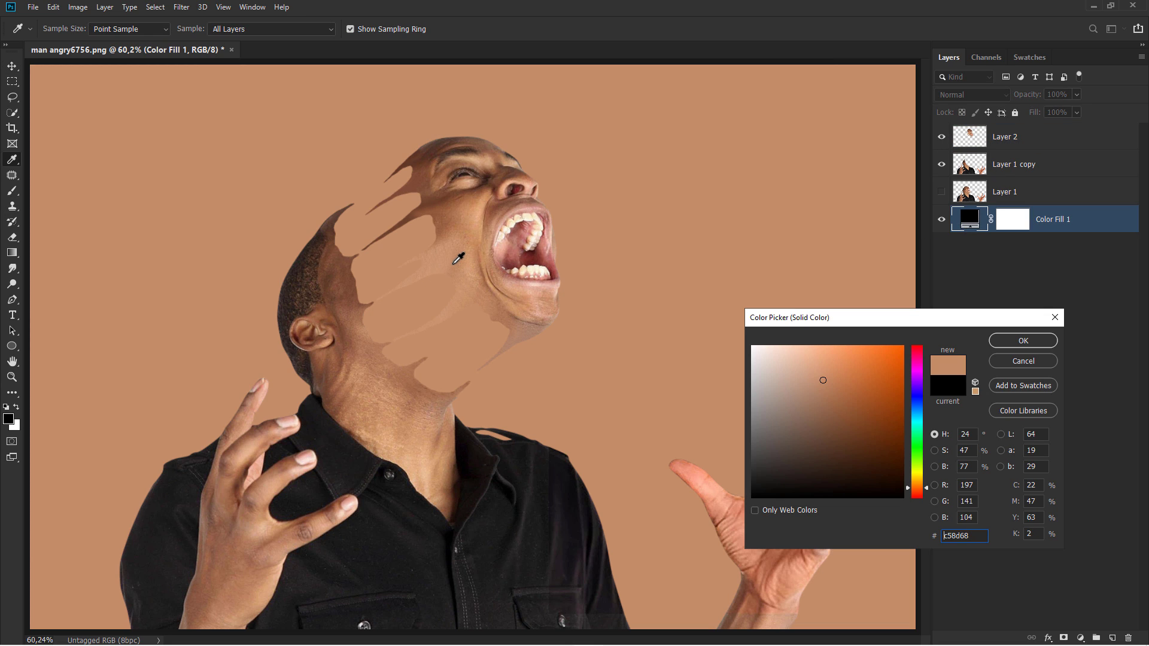
left_click(792, 347)
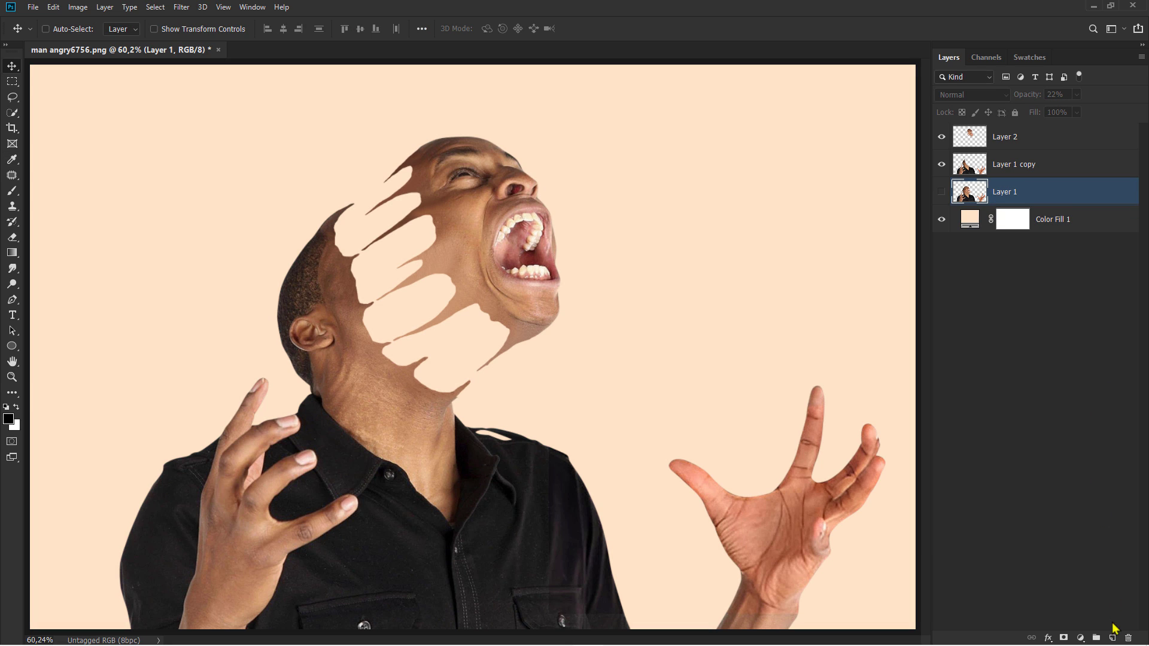
- On a new layer above Layer 1, outline the head's hollow with a rounded lasso selection and fill it with solid black (000000)
left_click(1112, 638)
left_click_drag(230, 146, 254, 139)
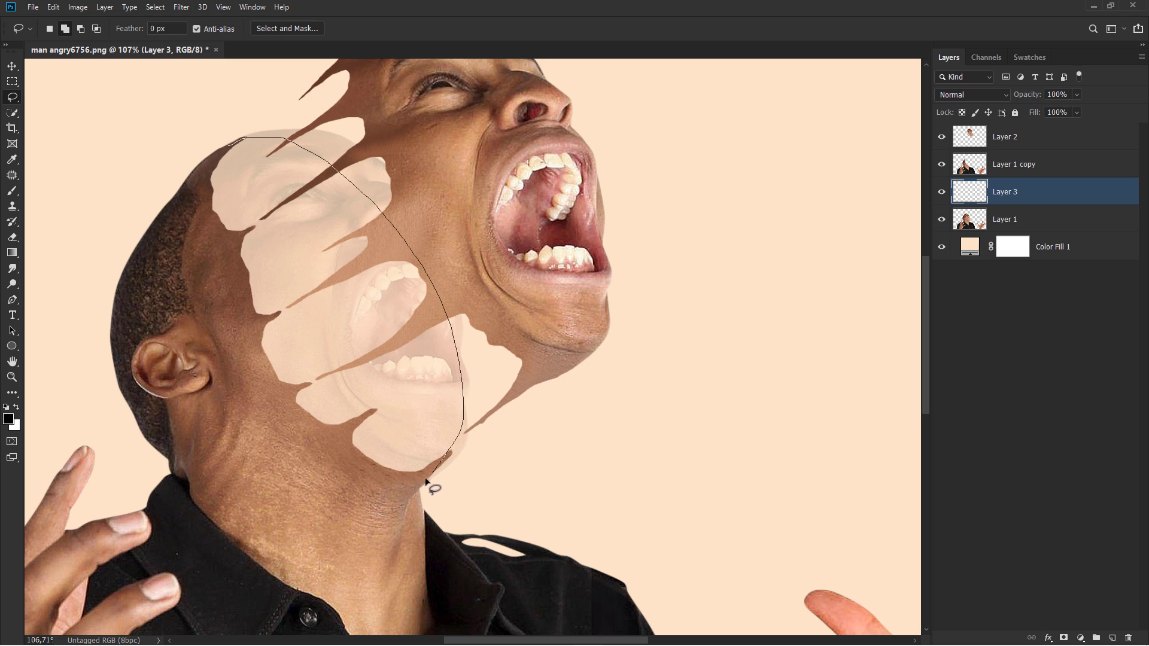
mouse_move(426, 481)
left_mouse_down()
mouse_move(390, 491)
mouse_move(270, 439)
mouse_move(188, 274)
mouse_move(186, 198)
left_mouse_up()
left_click_drag(218, 157, 223, 153)
left_click(1080, 638)
left_click(1084, 429)
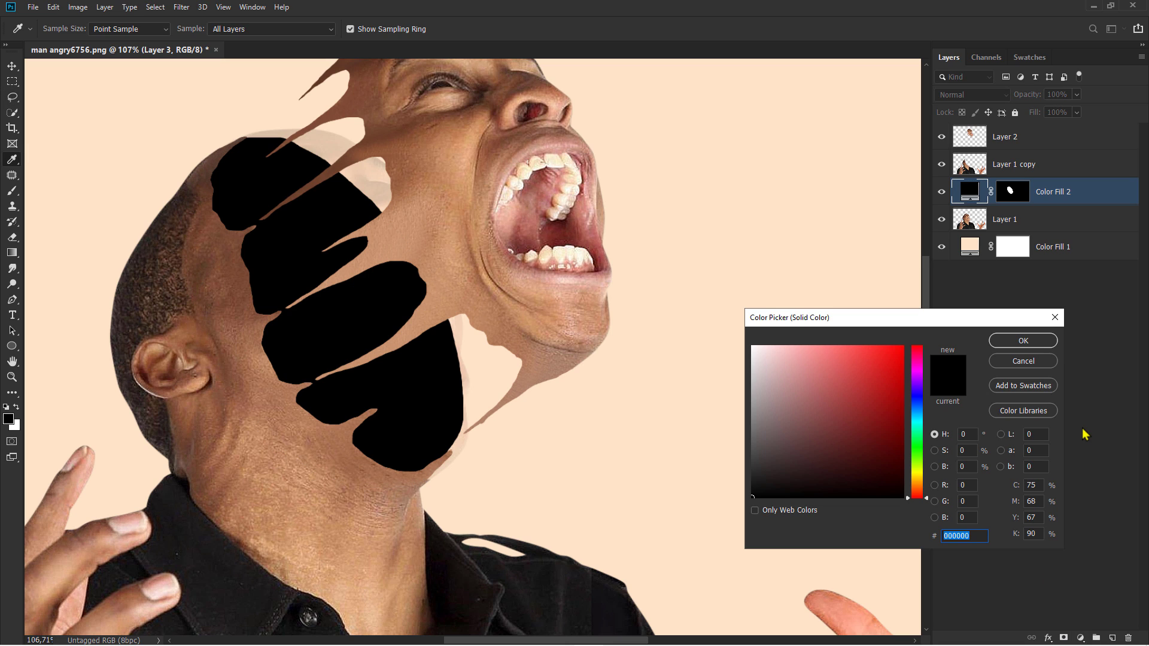
left_click(1023, 341)
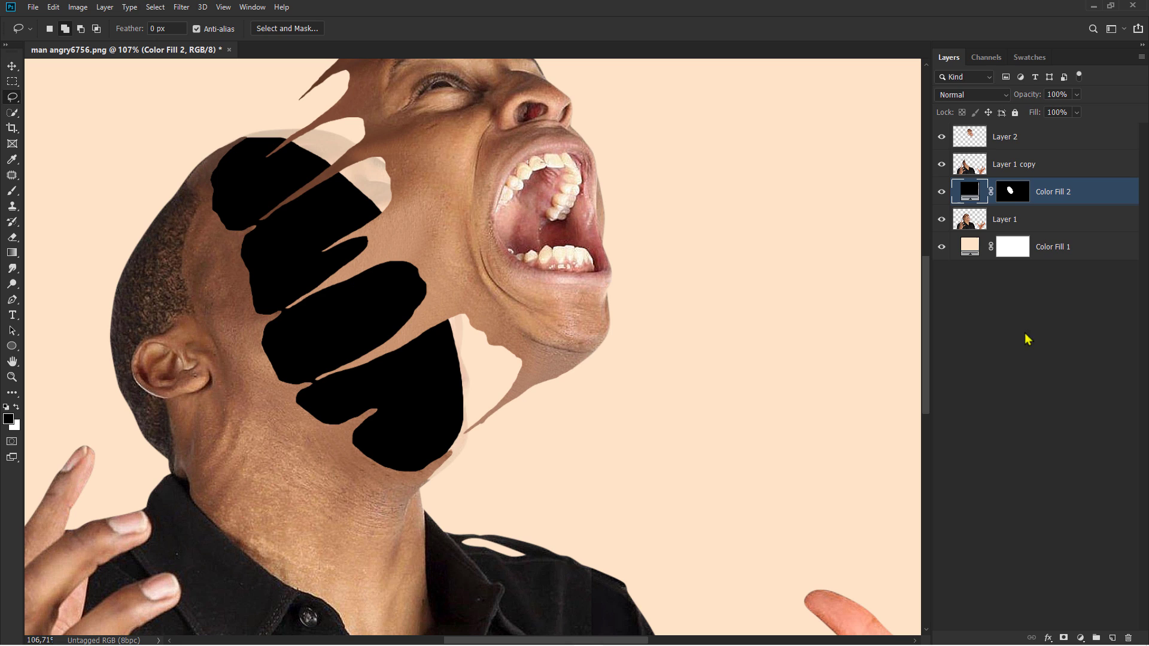
- Extend the black hollow's outer edge with pointed drips by lassoing their shapes and painting them white on the Color Fill 2 mask
left_click(1012, 196)
mouse_move(259, 219)
left_mouse_down()
mouse_move(279, 215)
mouse_move(429, 263)
mouse_move(438, 286)
mouse_move(529, 332)
mouse_move(563, 358)
mouse_move(529, 417)
mouse_move(398, 323)
mouse_move(267, 205)
mouse_move(258, 174)
left_mouse_up()
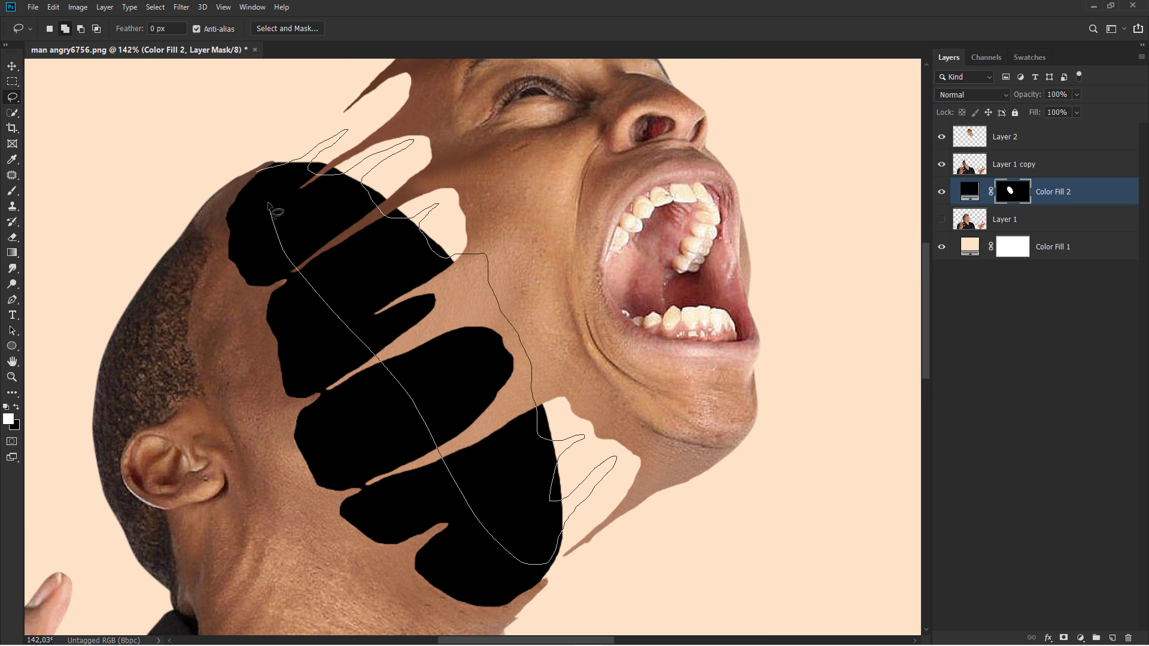
left_click(11, 192)
mouse_move(284, 220)
left_mouse_down()
mouse_move(366, 128)
mouse_move(265, 211)
mouse_move(428, 197)
mouse_move(419, 263)
mouse_move(433, 354)
mouse_move(507, 408)
mouse_move(541, 454)
mouse_move(620, 453)
left_mouse_up()
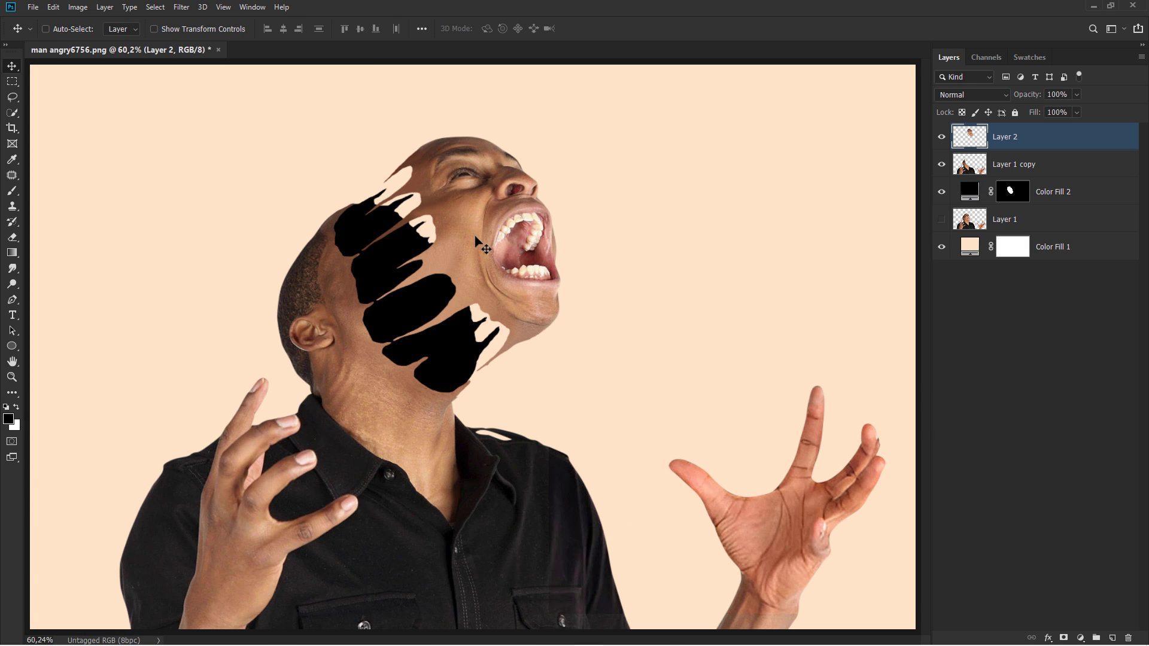
- Shift the Layer 2 face slightly farther up and away from the head, and paint more drip shapes into the Color Fill 2 mask
left_click_drag(476, 236, 500, 214)
mouse_move(360, 200)
left_mouse_down()
mouse_move(305, 256)
mouse_move(359, 278)
mouse_move(383, 273)
left_mouse_up()
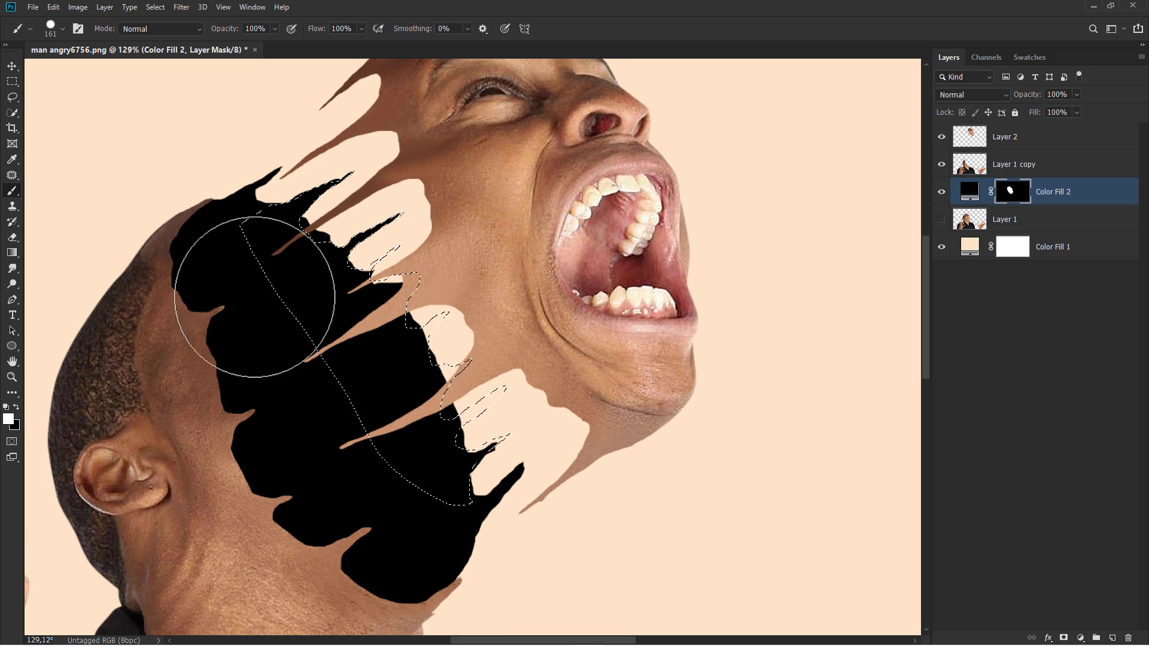
mouse_move(256, 256)
left_mouse_down()
mouse_move(413, 371)
mouse_move(450, 491)
mouse_move(526, 487)
left_mouse_up()
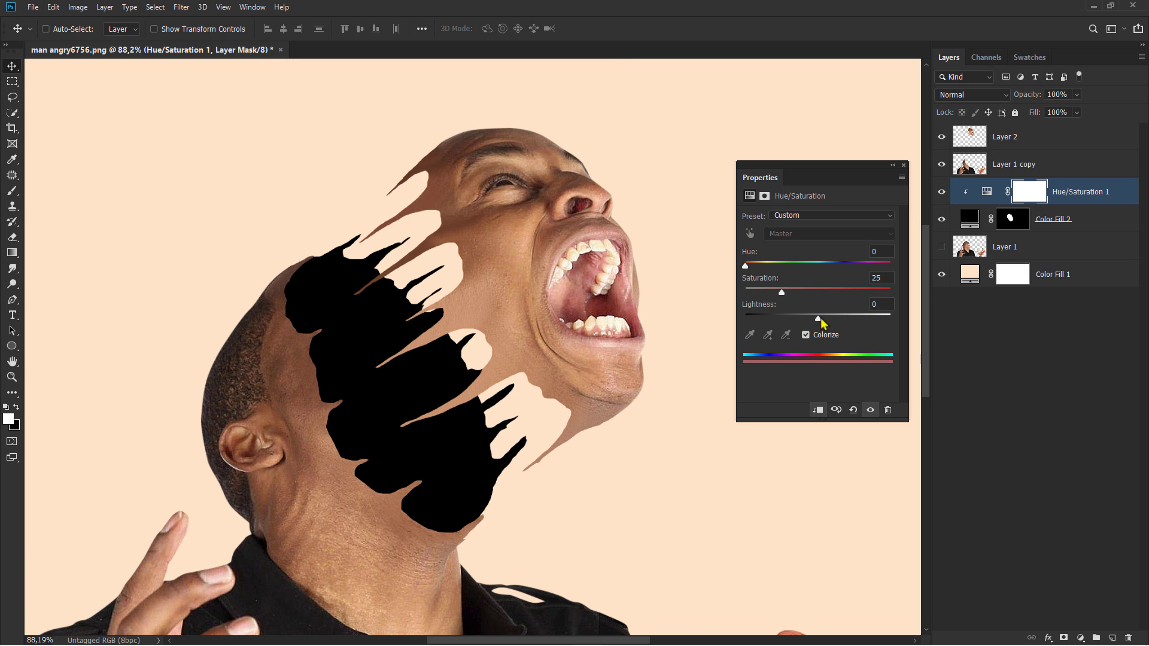
- Tint the black hollow dark brown with a colorized Hue/Saturation adjustment clipped to Color Fill 2, using Lightness +9, stronger saturation and an orange hue
left_click_drag(820, 317, 857, 288)
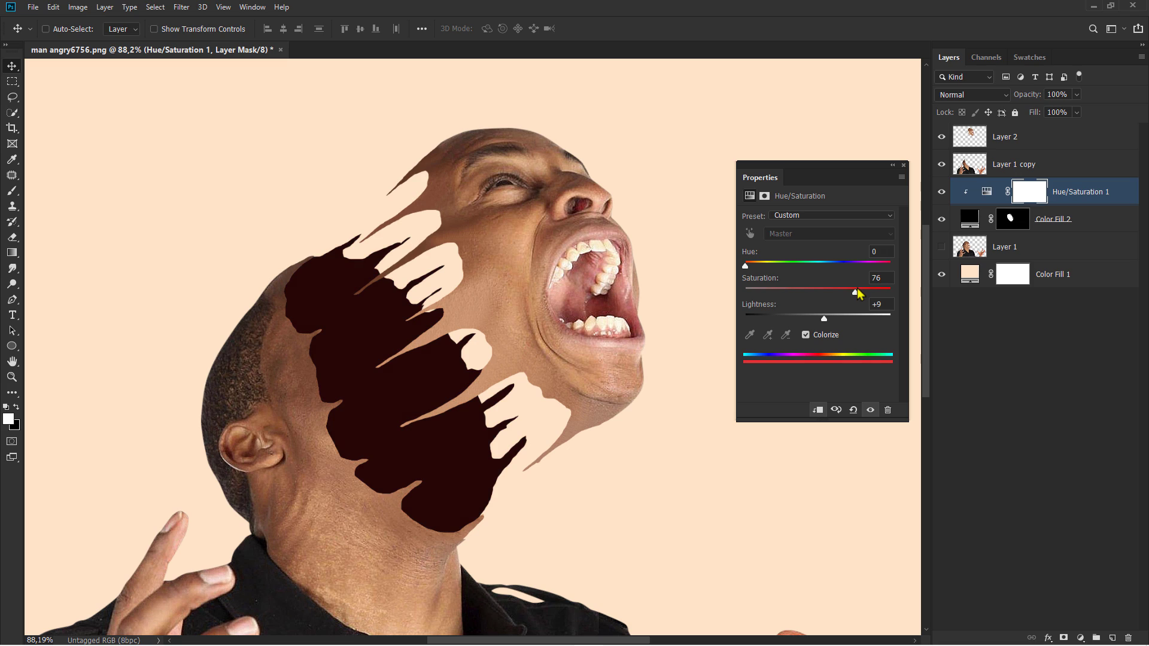
left_click_drag(744, 266, 761, 265)
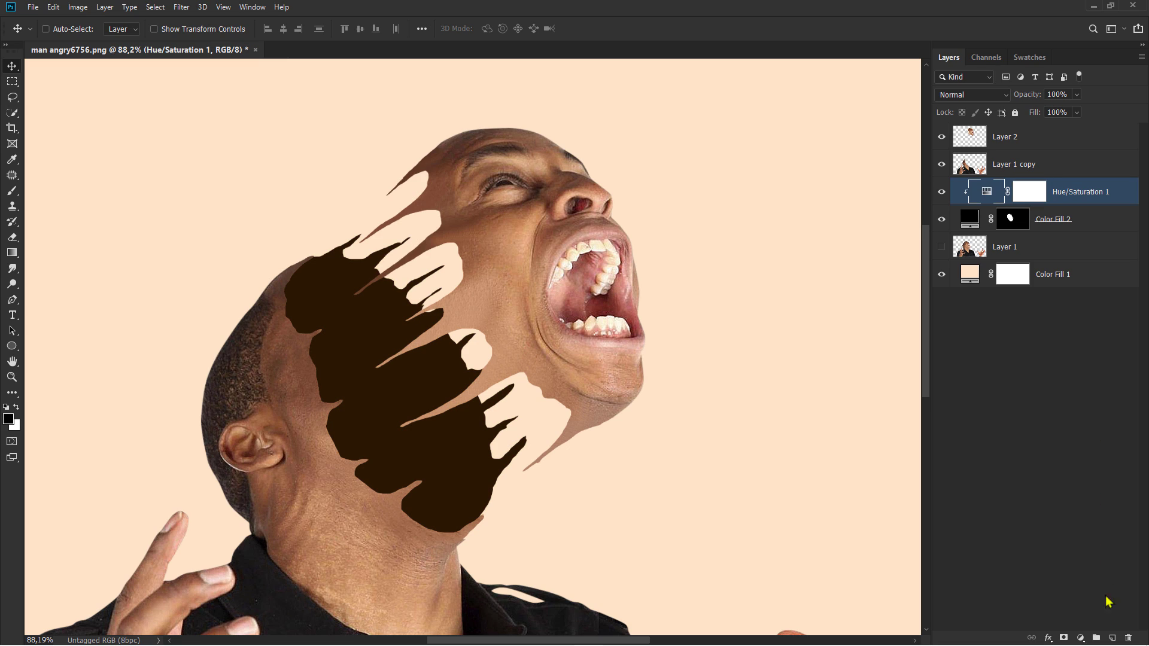
- On a new layer above Hue/Saturation 1, lasso drip shapes behind the face's cut edge and fill them with the hollow's dark brown (2b1802)
left_click(1111, 638)
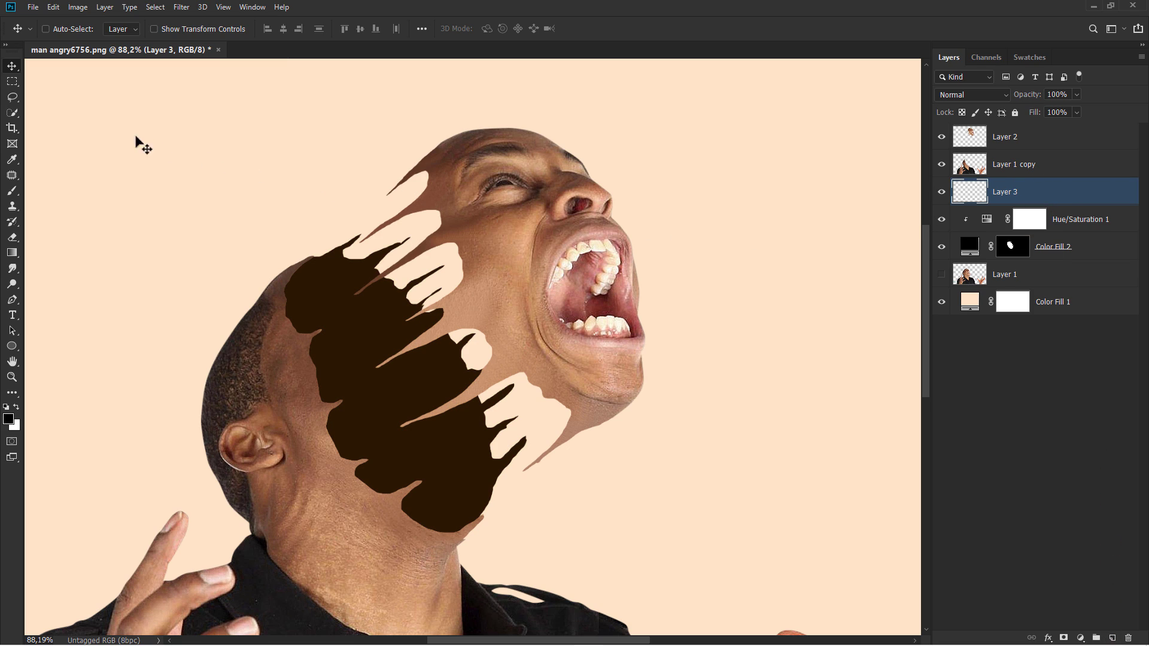
left_click(12, 97)
scroll(410, 203, "up", 3)
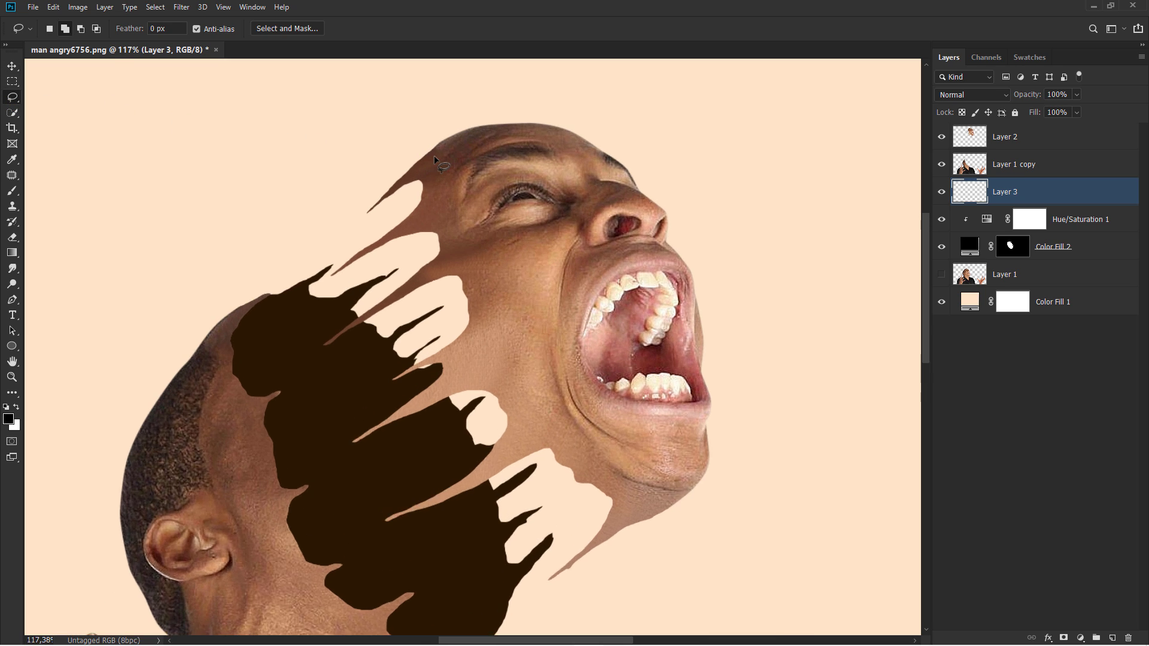
mouse_move(410, 204)
left_mouse_down()
mouse_move(457, 180)
mouse_move(338, 286)
mouse_move(457, 209)
mouse_move(502, 198)
mouse_move(493, 238)
mouse_move(409, 300)
mouse_move(523, 256)
mouse_move(599, 467)
mouse_move(518, 256)
left_mouse_up()
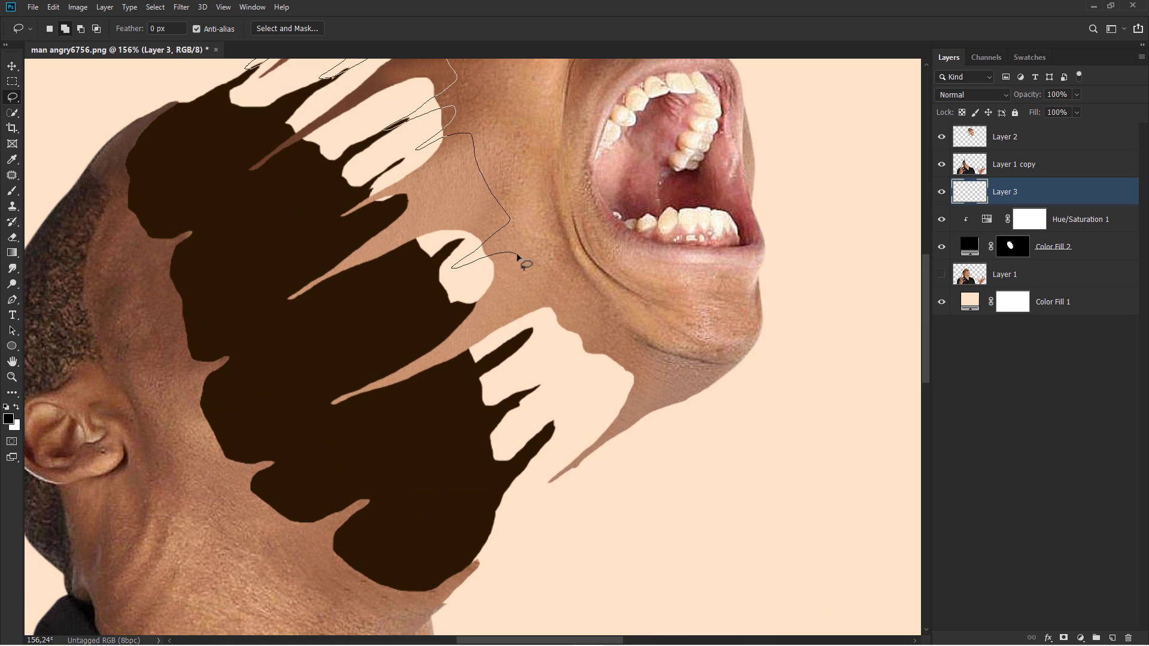
left_click_drag(548, 349, 537, 371)
mouse_move(619, 374)
left_mouse_down()
mouse_move(529, 419)
mouse_move(616, 391)
left_mouse_up()
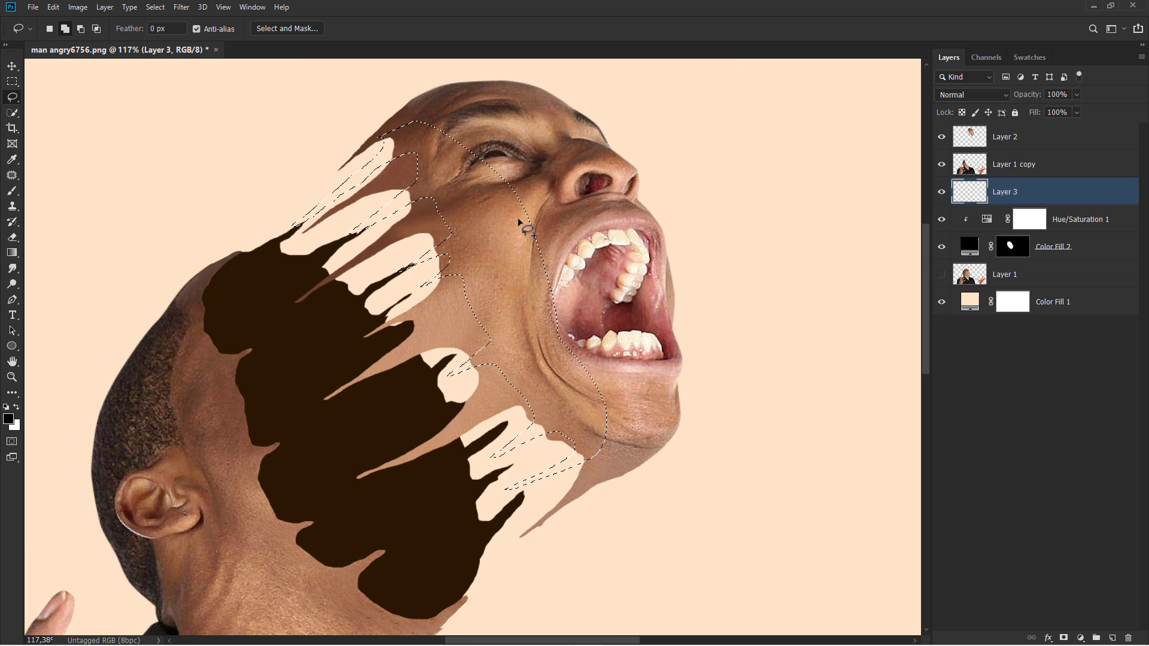
left_click(1080, 638)
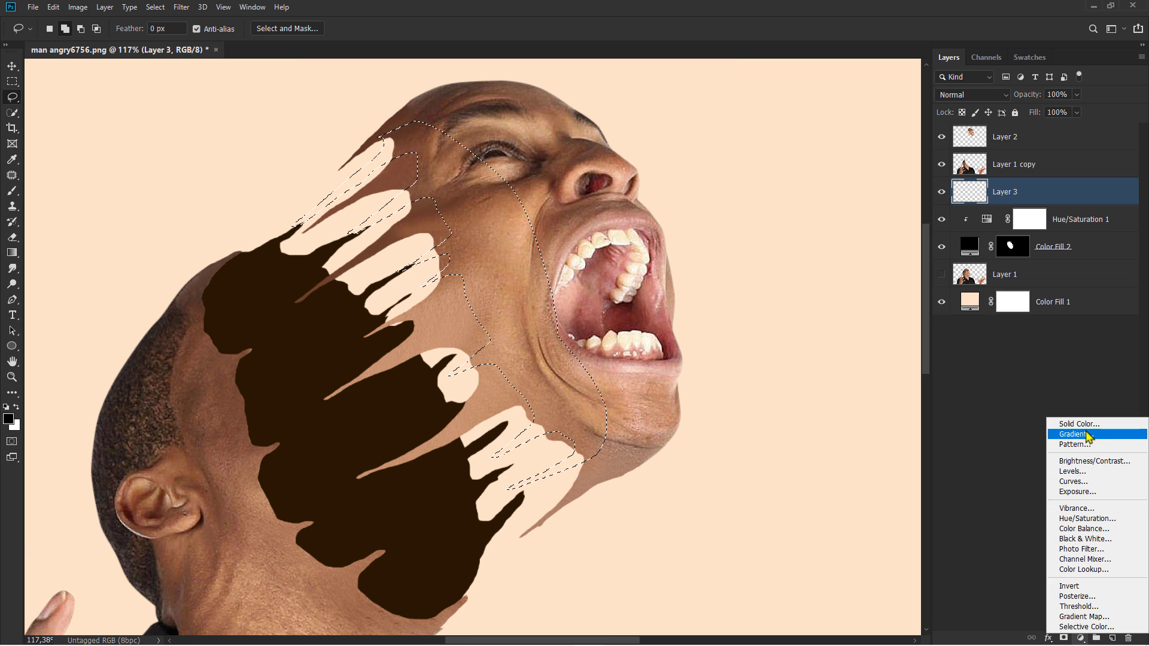
left_click(1086, 429)
left_click(329, 359)
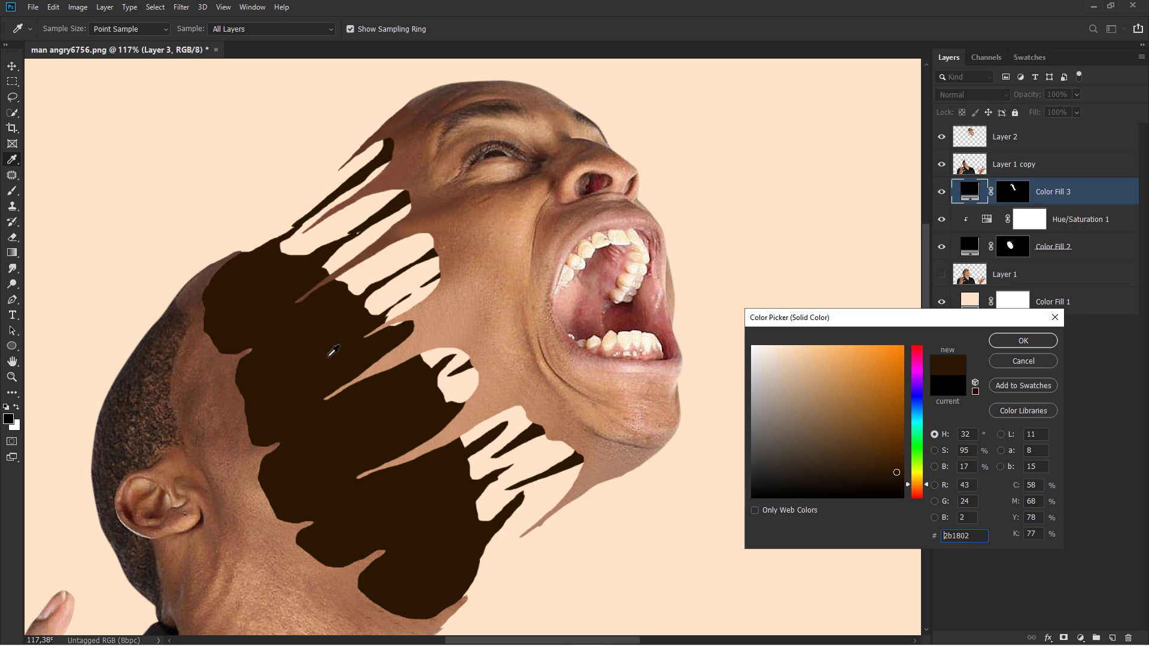
left_click(1027, 342)
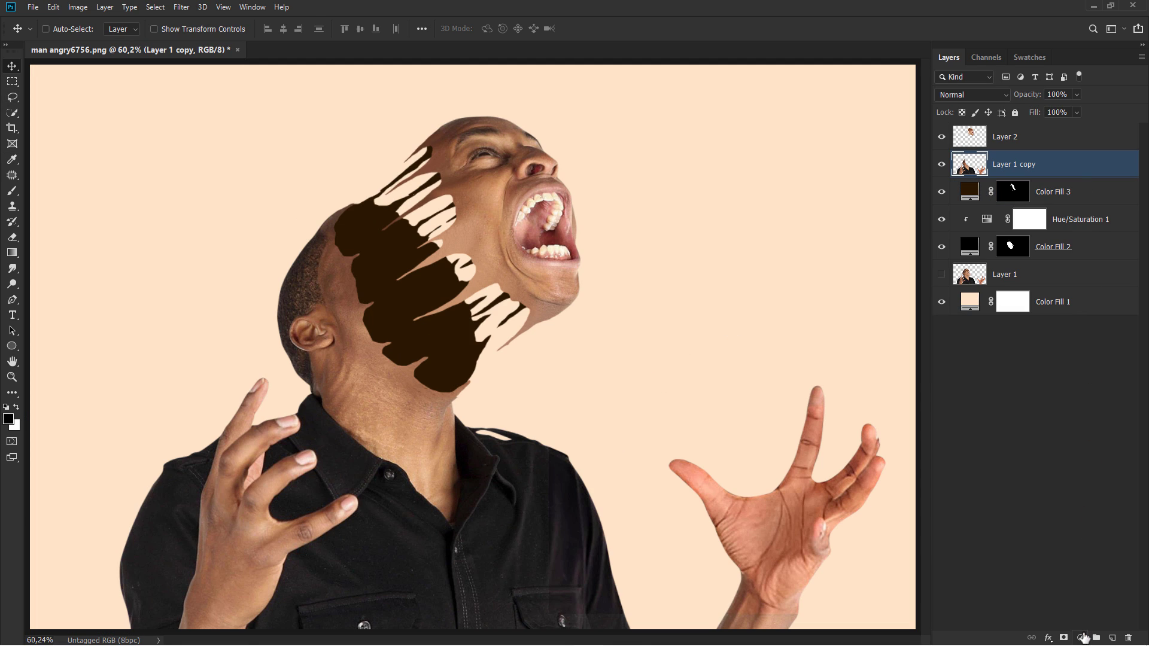
- Clip black-to-white Gradient Map adjustments to Layer 1 copy and Layer 2, each set to Soft Light blending
left_click(1081, 638)
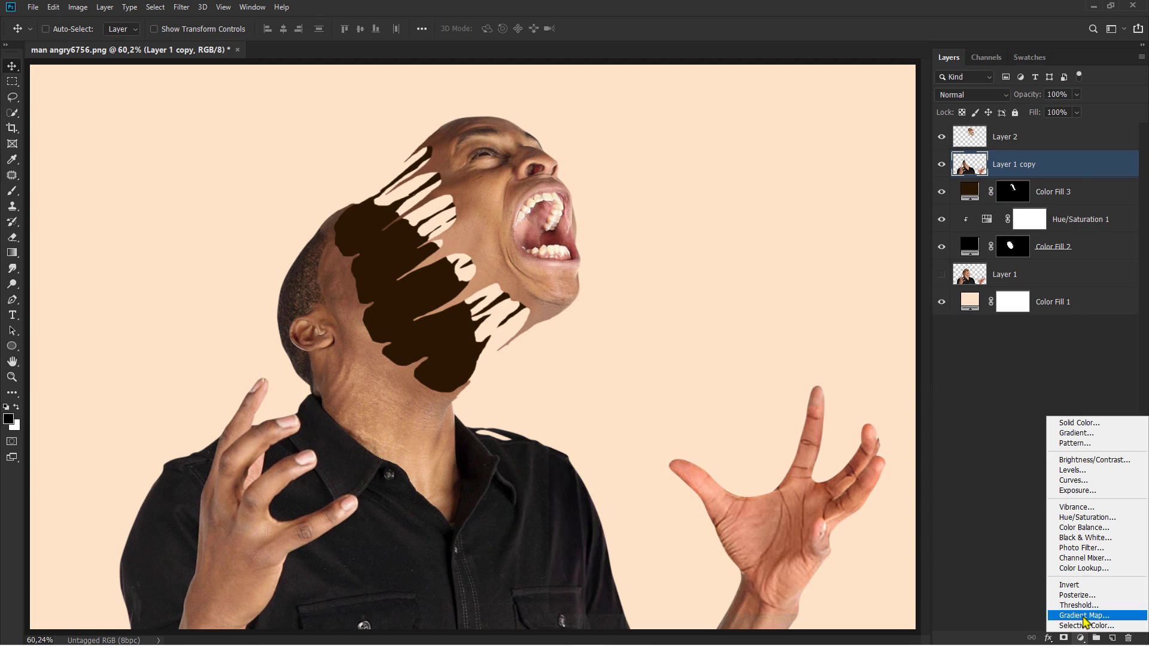
left_click(1086, 622)
left_click(818, 410)
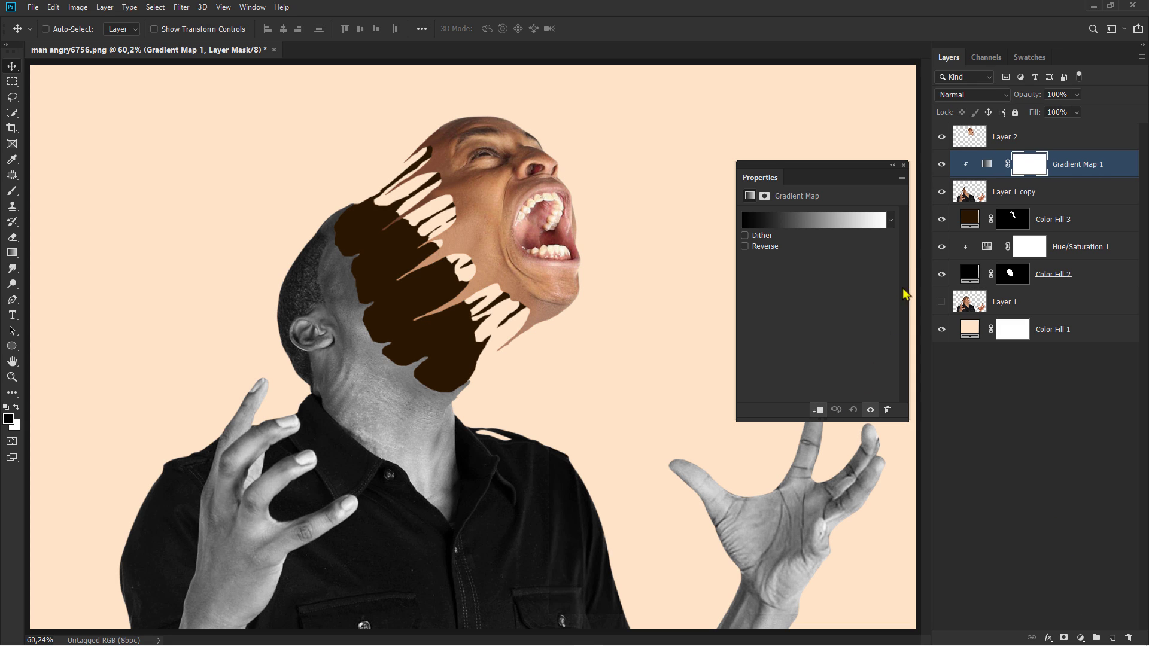
left_click(903, 165)
left_click(983, 97)
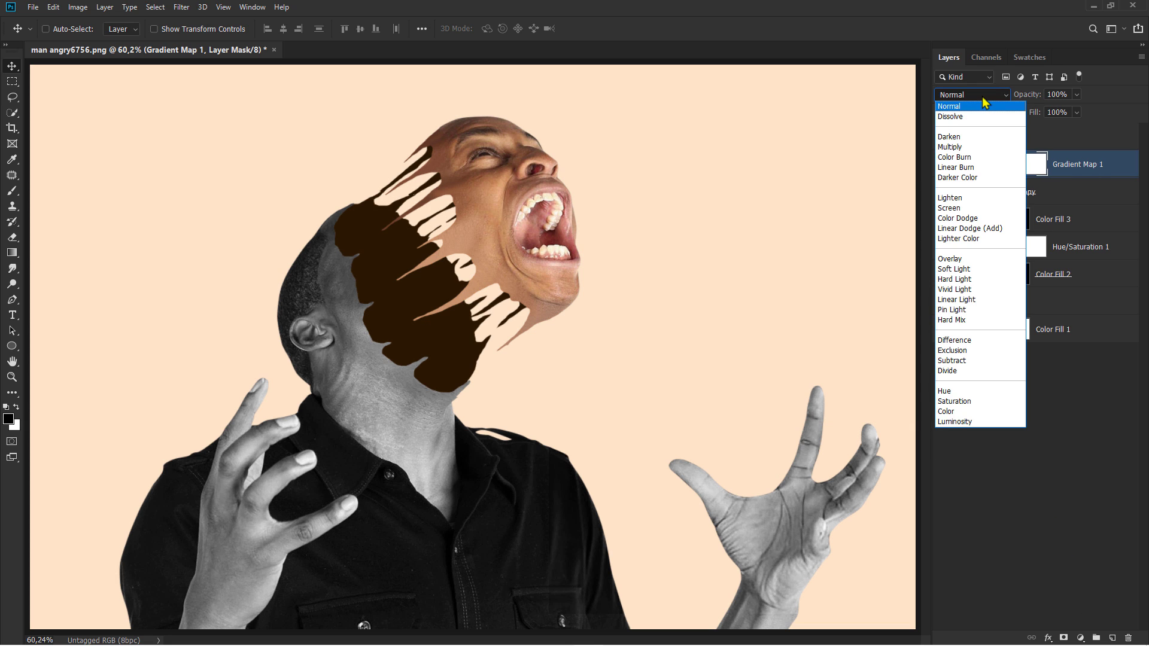
left_click(960, 270)
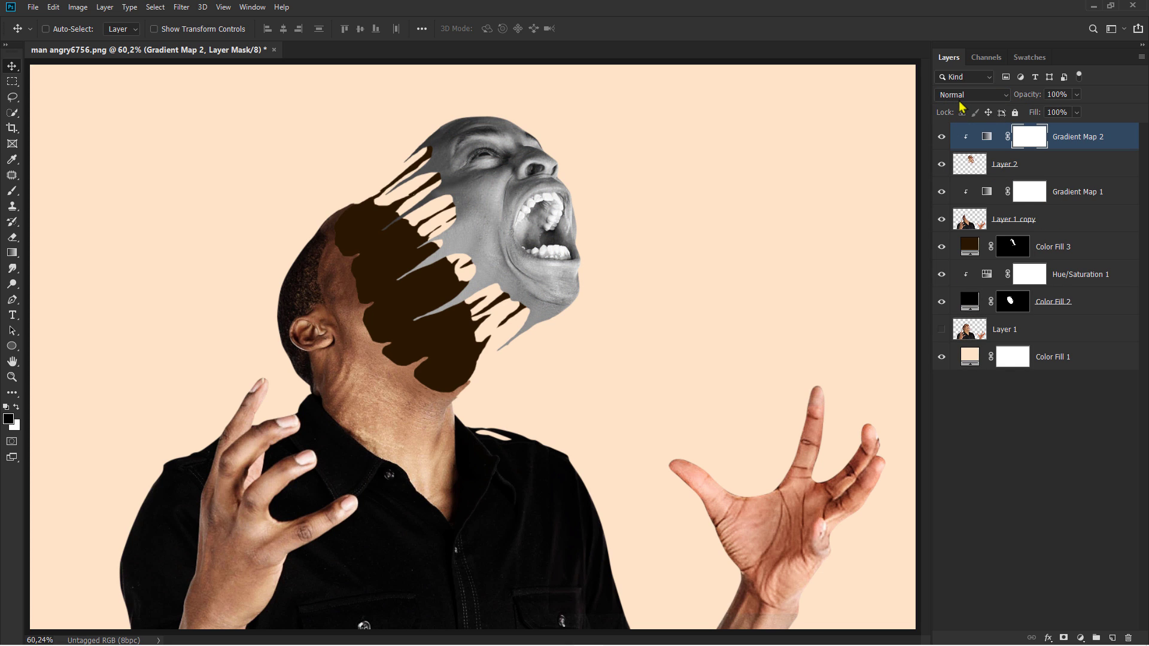
left_click(960, 96)
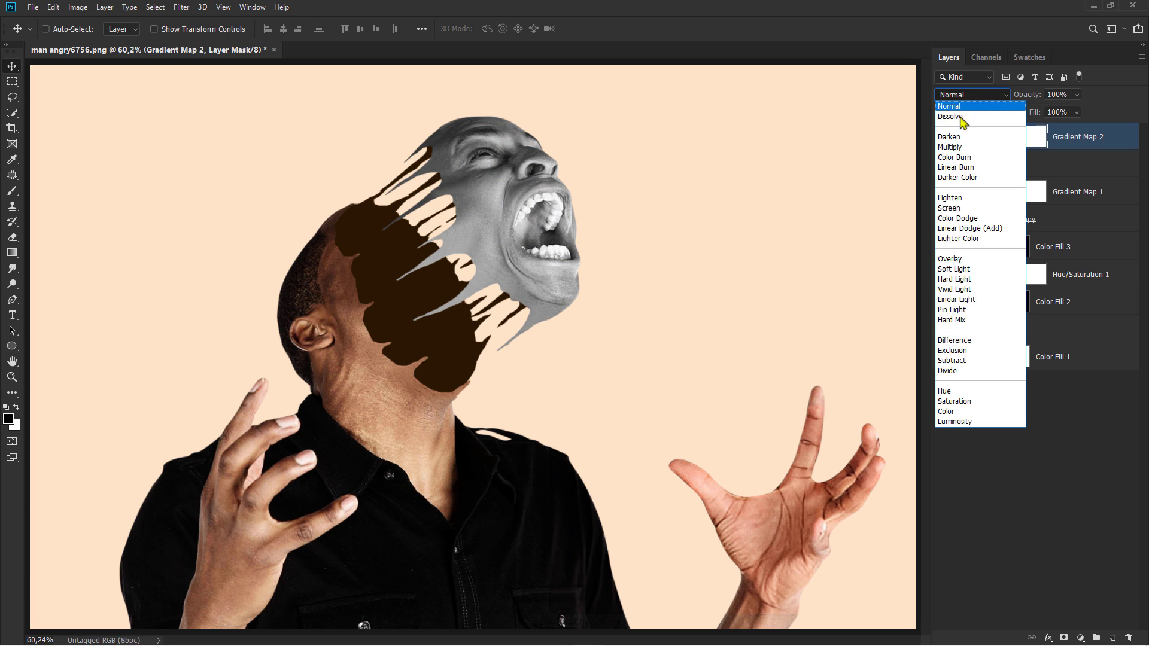
left_click(963, 271)
- Give Layer 2 an Inner Shadow in Screen mode with colour ffe4c8, 100% opacity, 104° angle, 3 px distance and zero size
right_click(1049, 164)
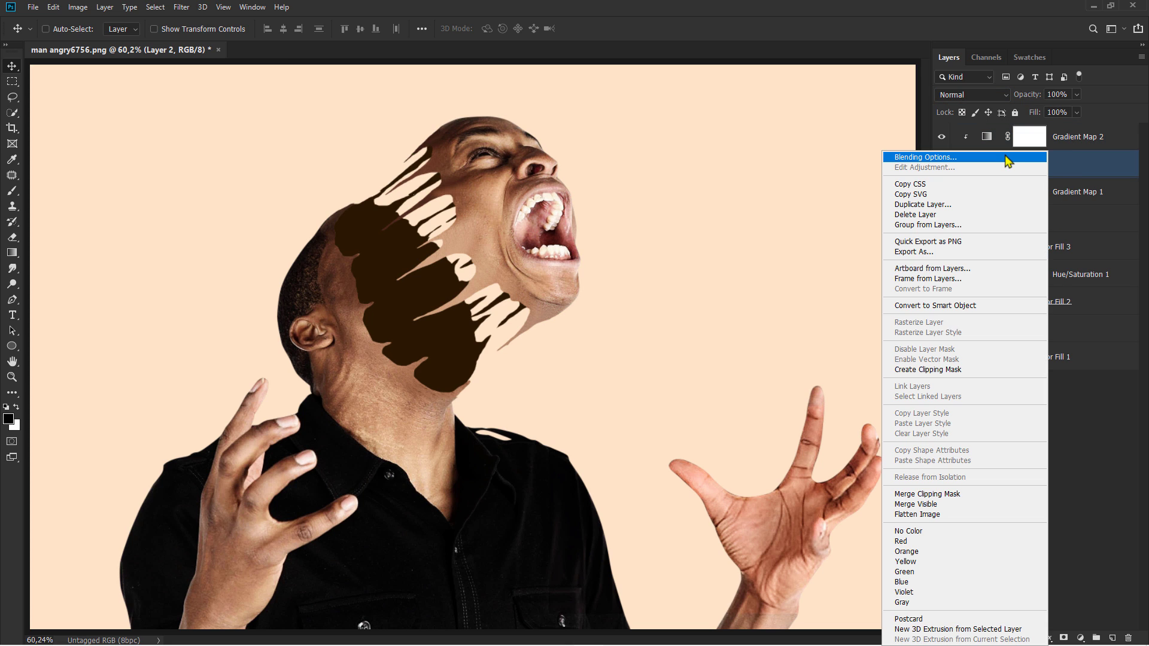
left_click(1005, 161)
left_click(685, 432)
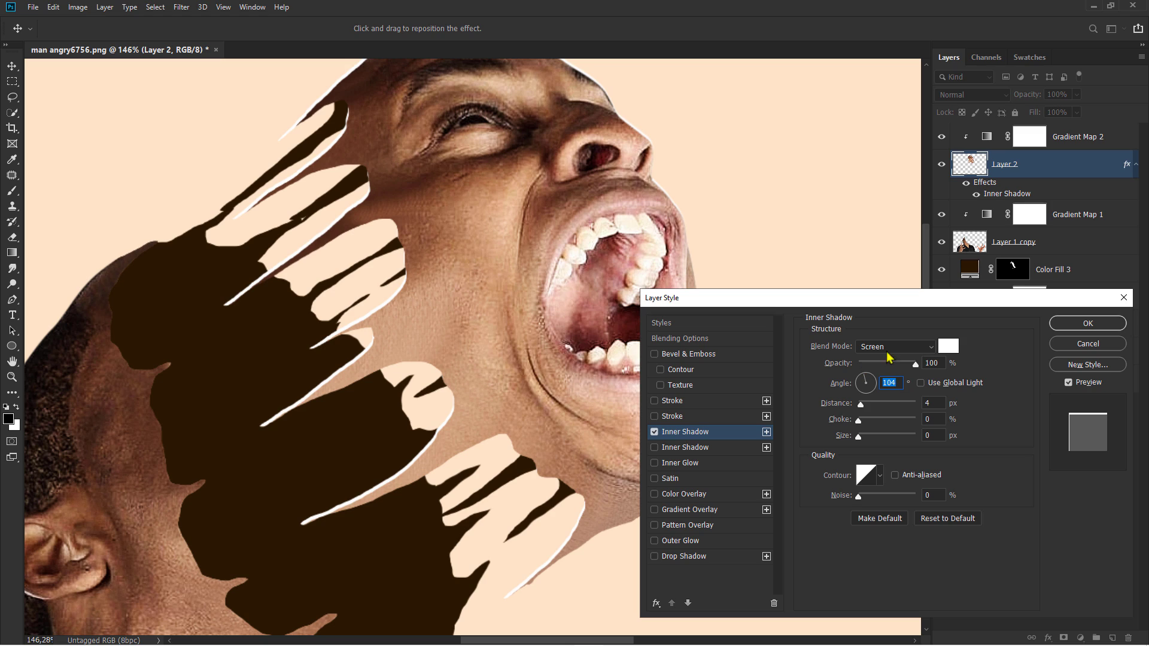
left_click(947, 347)
left_click(781, 223)
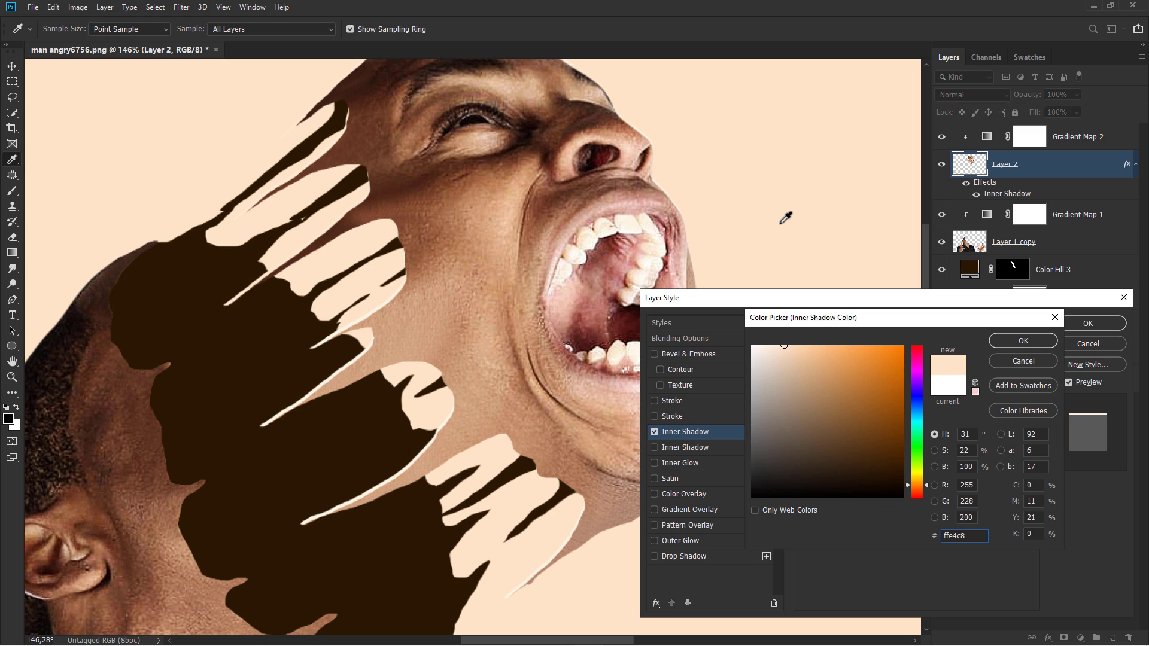
left_click(1022, 341)
left_click(933, 403)
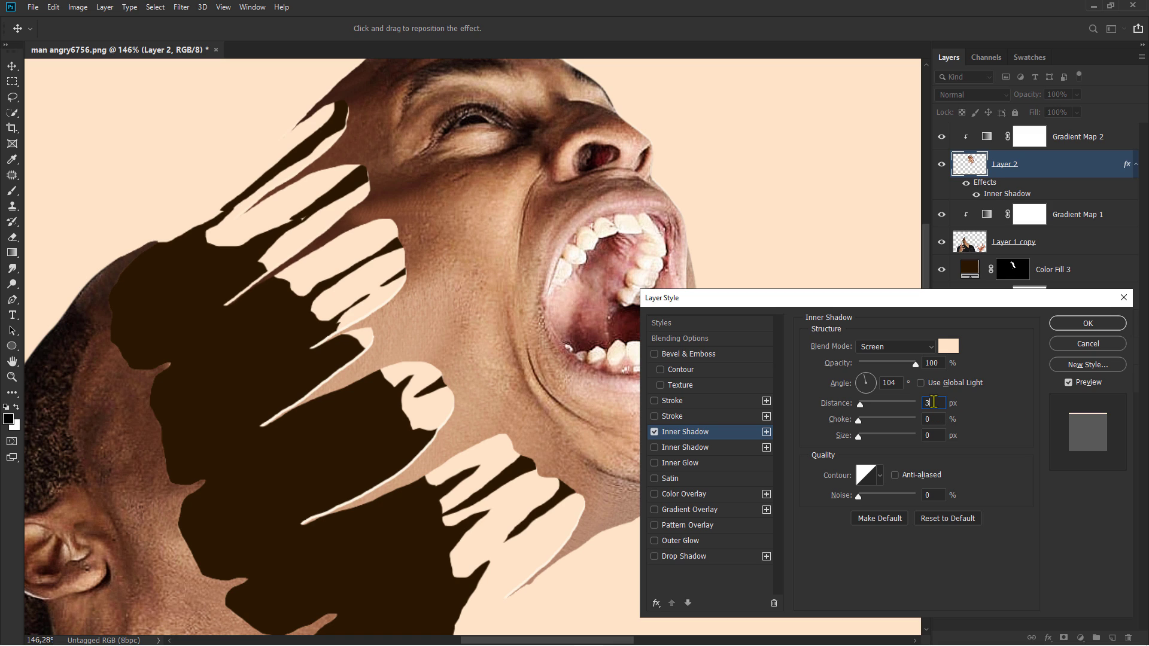
left_click(1070, 328)
- Give Layer 1 copy a peach Inner Shadow in Screen mode with 100% opacity, 62° angle and 3 px distance
left_click(1046, 242)
right_click(1046, 242)
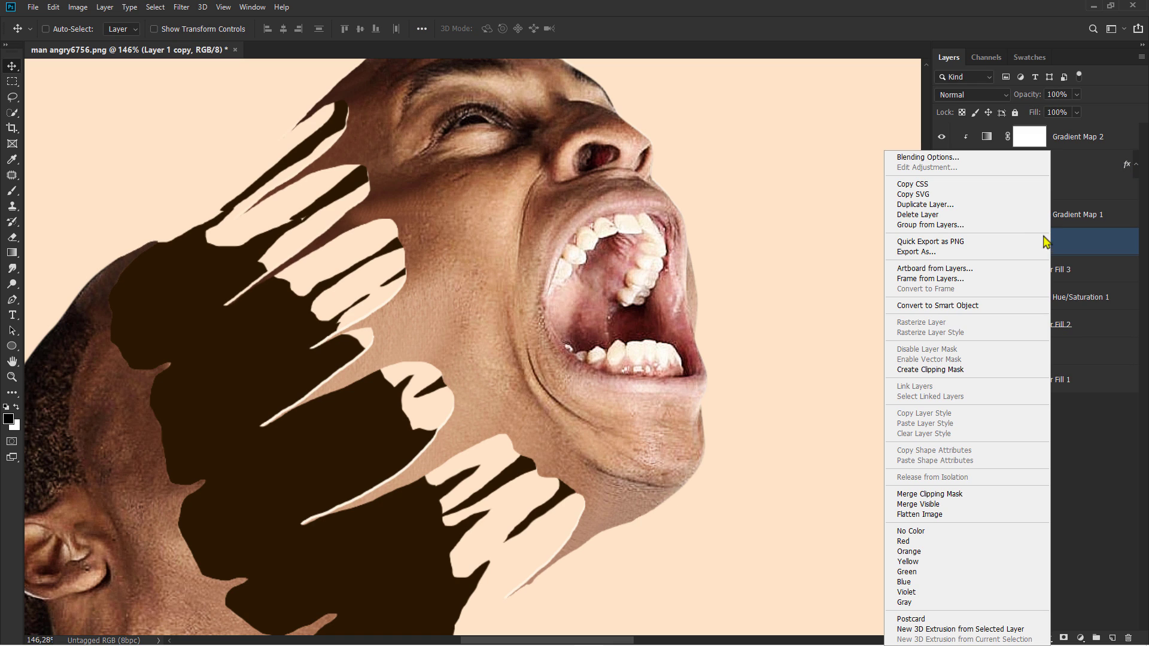
left_click(960, 160)
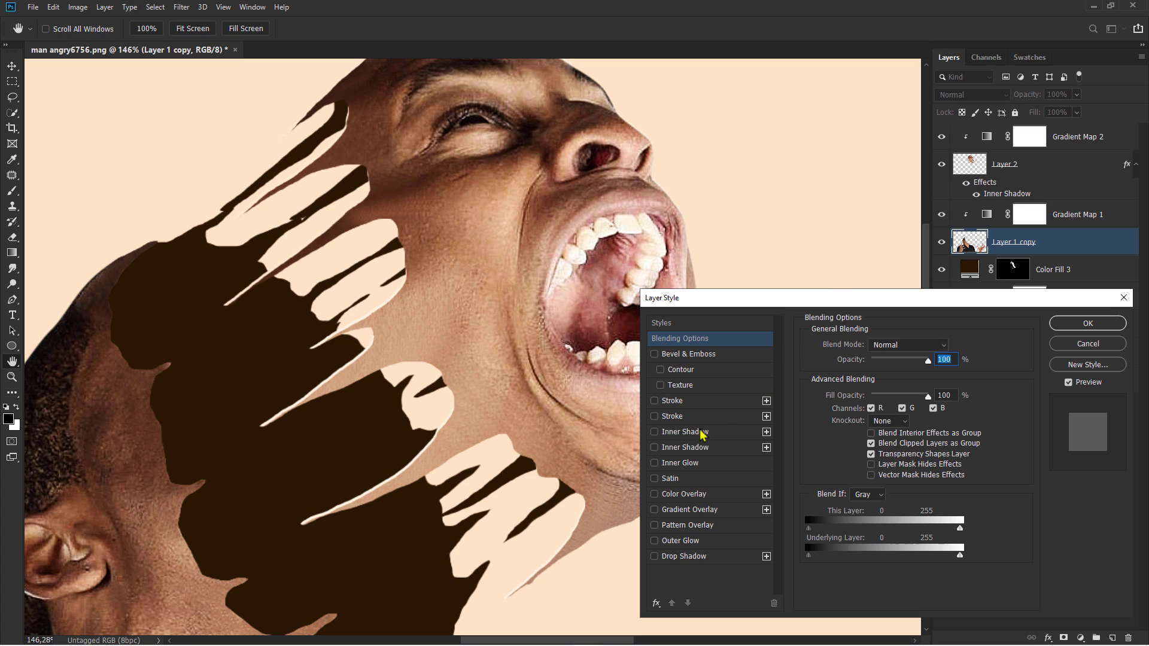
left_click(703, 432)
left_click(875, 369)
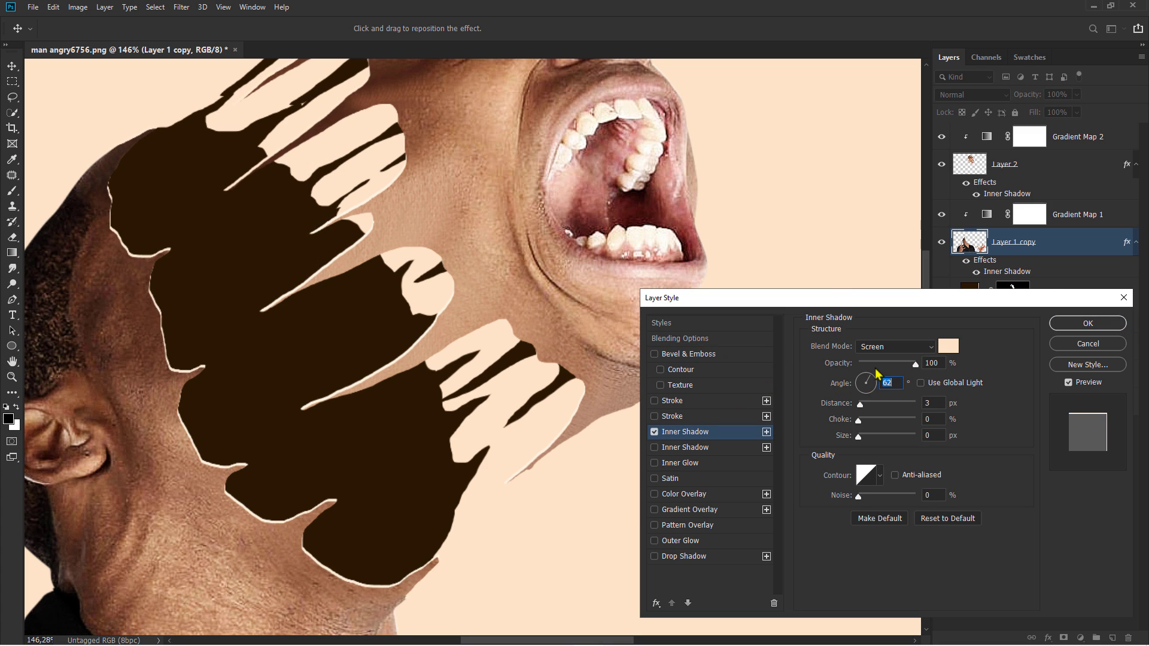
left_click(1088, 324)
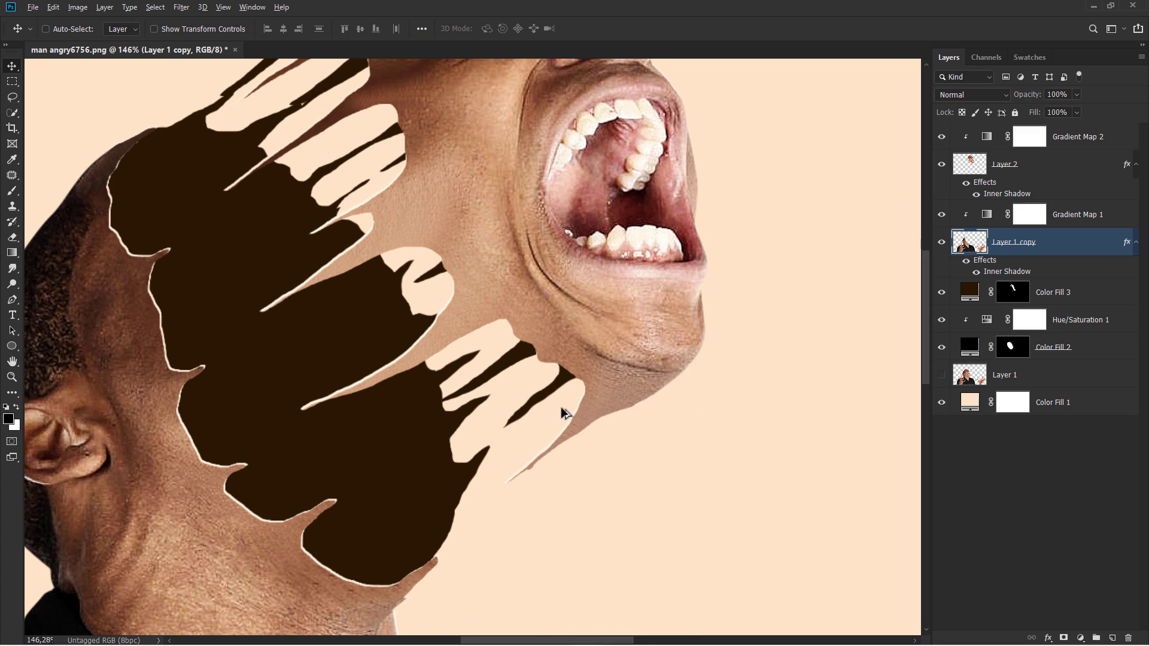
- Separate the Inner Shadow effect of Layer 1 copy into its own clipped layer
scroll(564, 410, "down", 3)
right_click(1021, 276)
left_click(1046, 472)
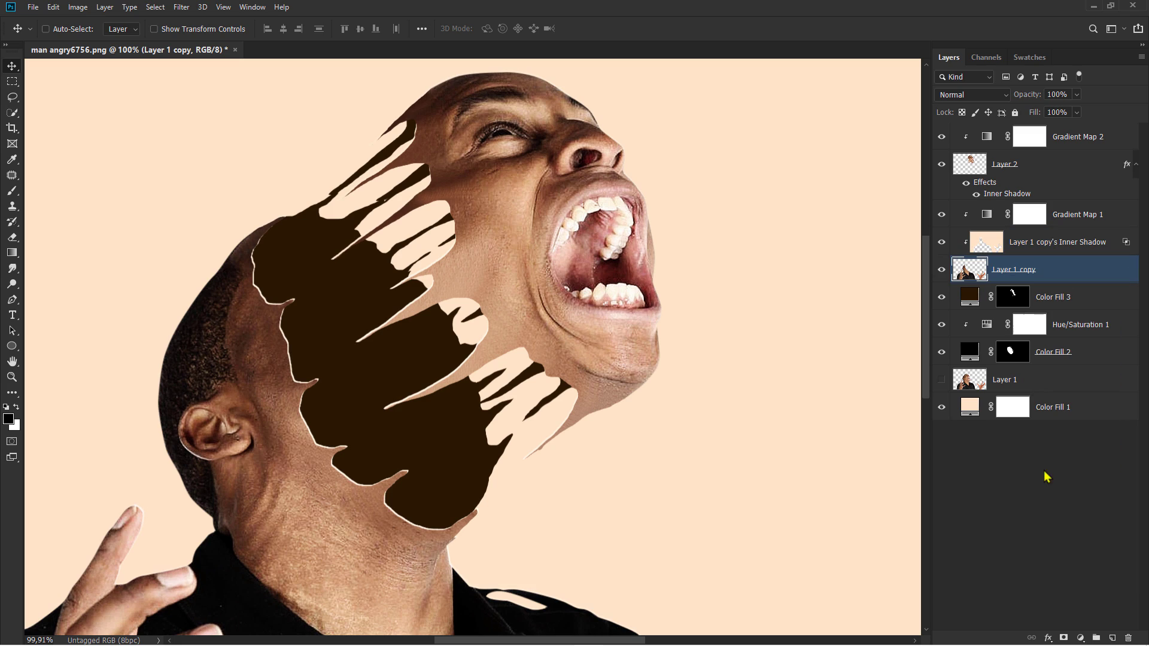
- Add black masks to the Inner Shadow layers of Layer 1 copy and Layer 2, and paint white along the torn skin edges
left_click(1031, 252)
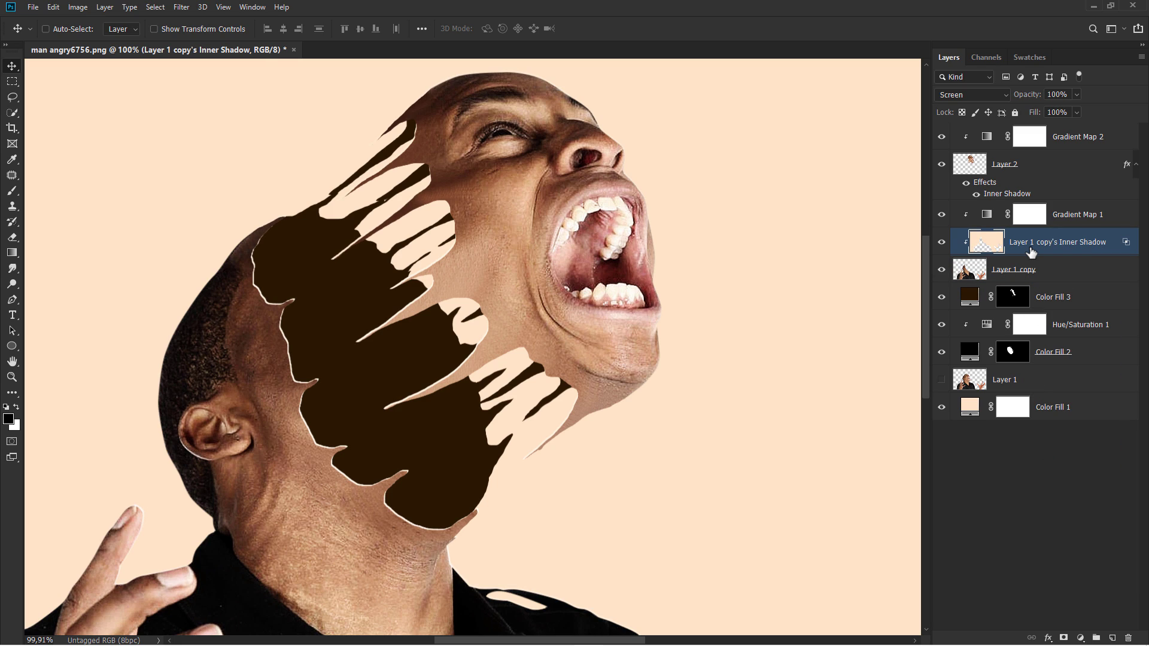
left_click(1065, 637)
key("ctrl+i")
key("b")
key("x")
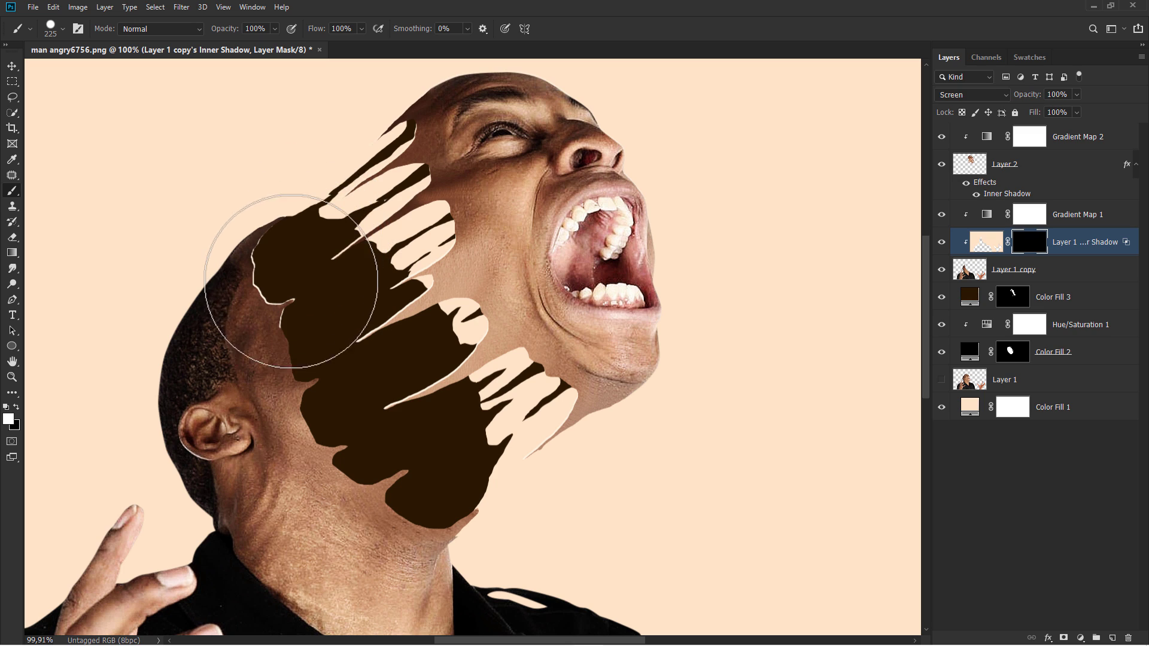
left_click_drag(395, 462, 452, 471)
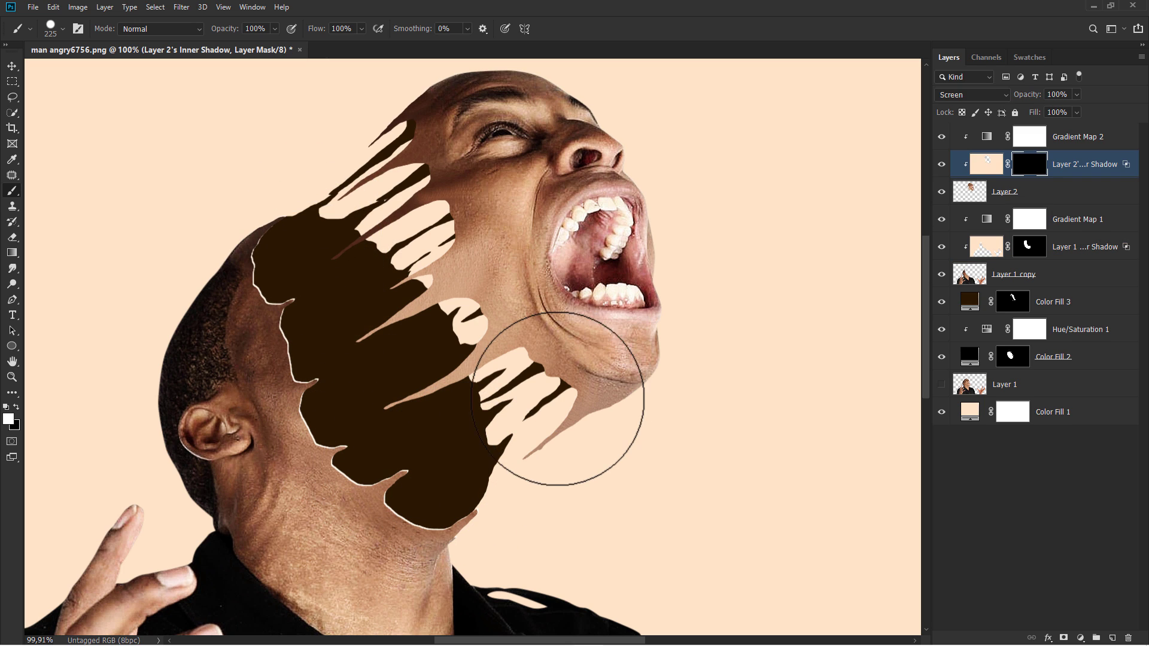
mouse_move(560, 399)
left_mouse_down()
mouse_move(500, 364)
mouse_move(454, 360)
left_mouse_up()
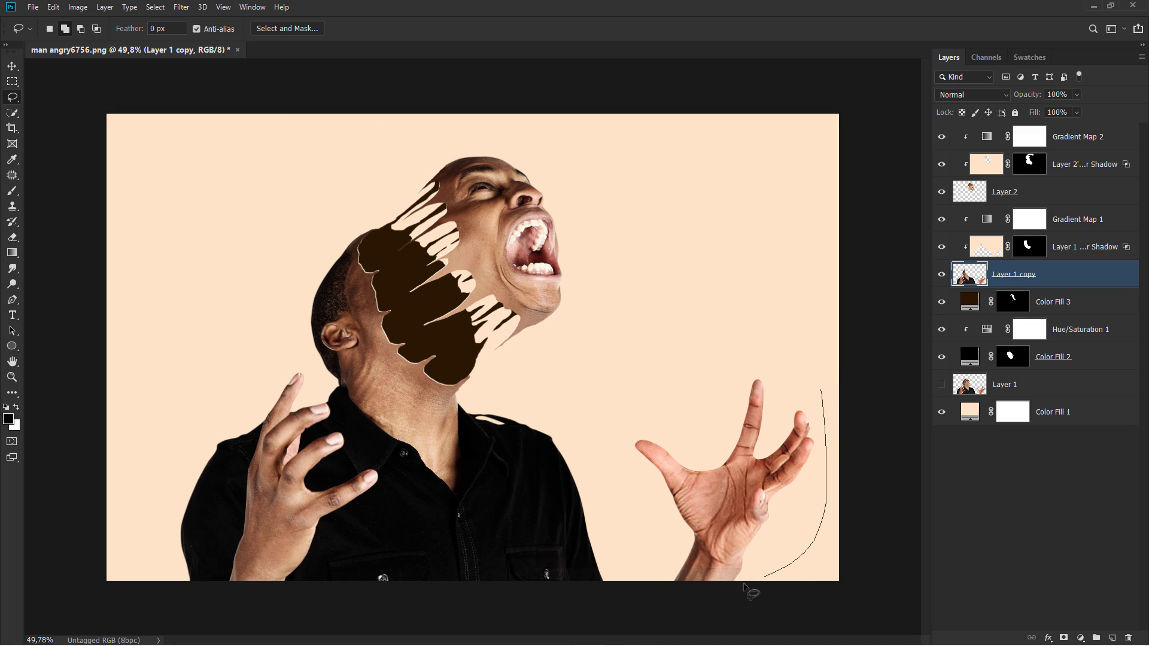
- Lasso the separate open hand on Layer 1 copy and move it closer to the man's body
left_click_drag(622, 509, 760, 351)
key("v")
left_click_drag(718, 471, 696, 469)
key("shift+Left")
key("shift+Left")
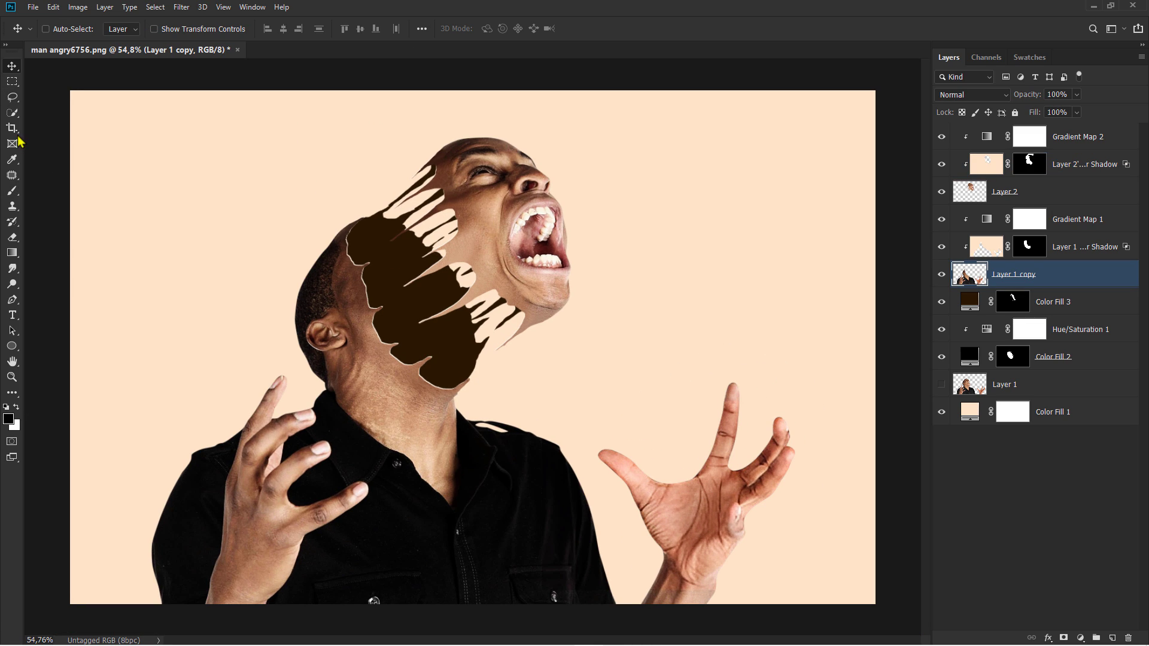
- Crop the canvas equally on both sides to tighten the framing around the man, without deleting the cropped pixels
left_click(13, 129)
left_click(42, 129)
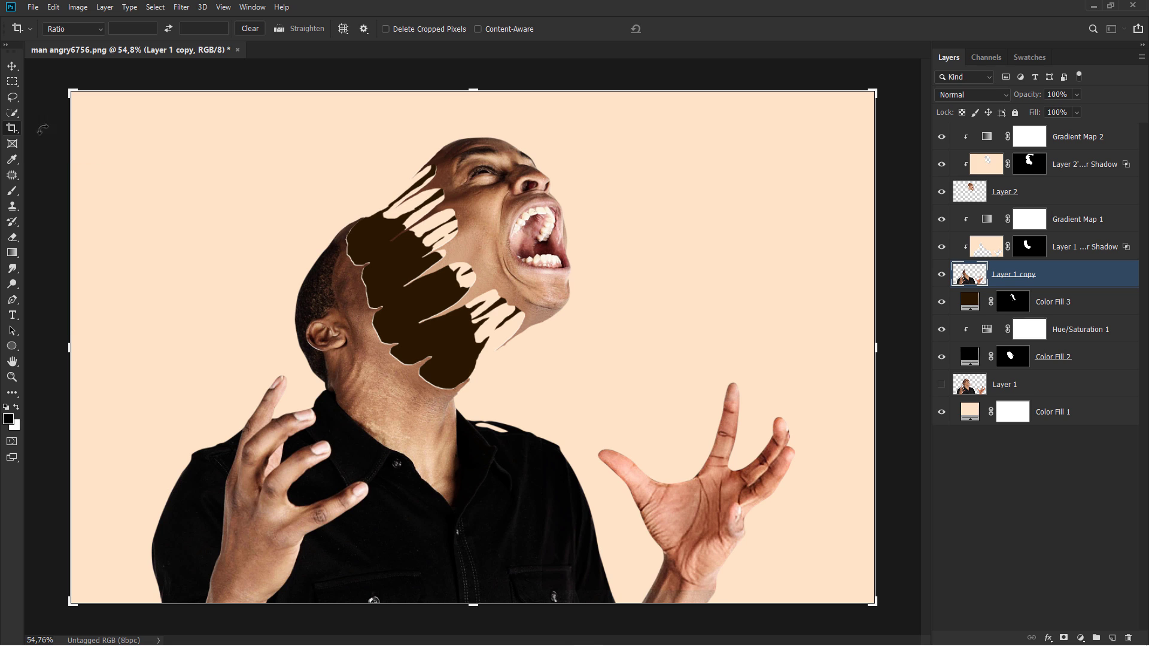
left_click_drag(872, 343, 850, 344)
left_click_drag(89, 344, 111, 343)
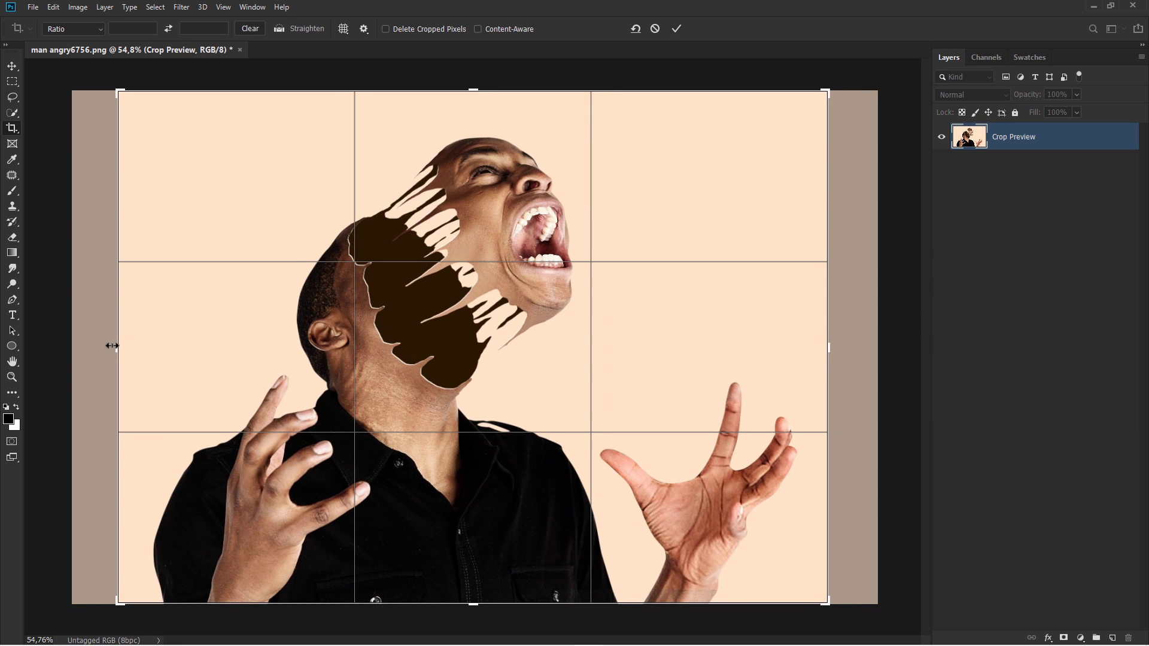
key("Return")
- Add a reversed radial Gradient Fill above Color Fill 1 with 31° angle and 135% scale, and set its blending to Soft Light
key("v")
left_click(1080, 637)
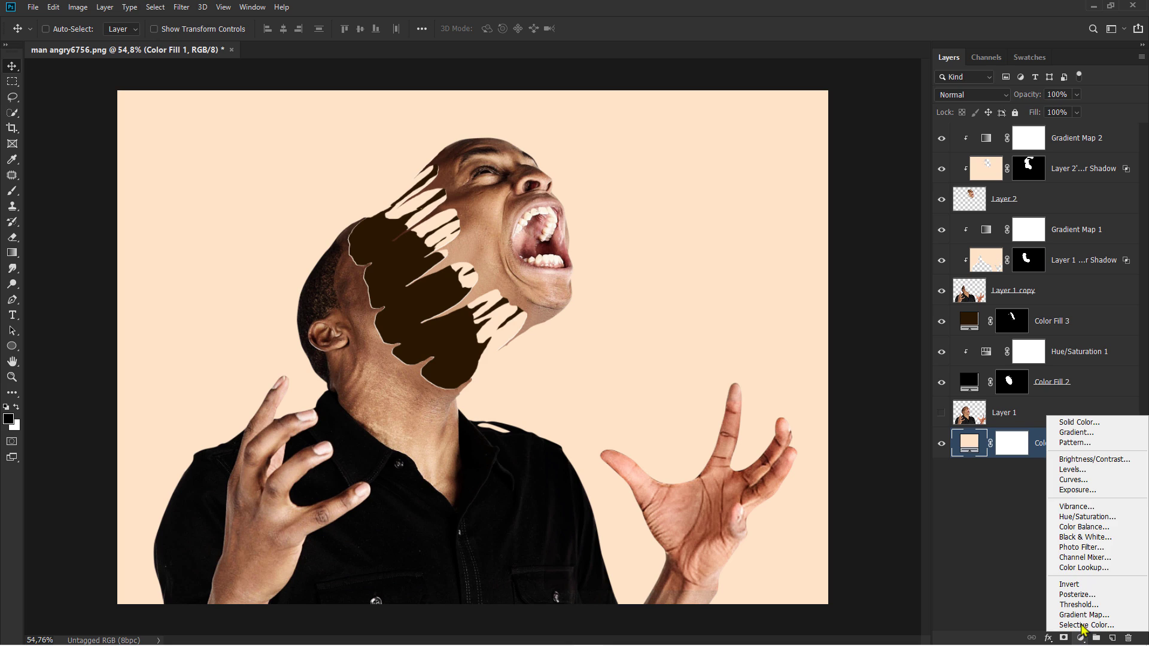
left_click(1077, 433)
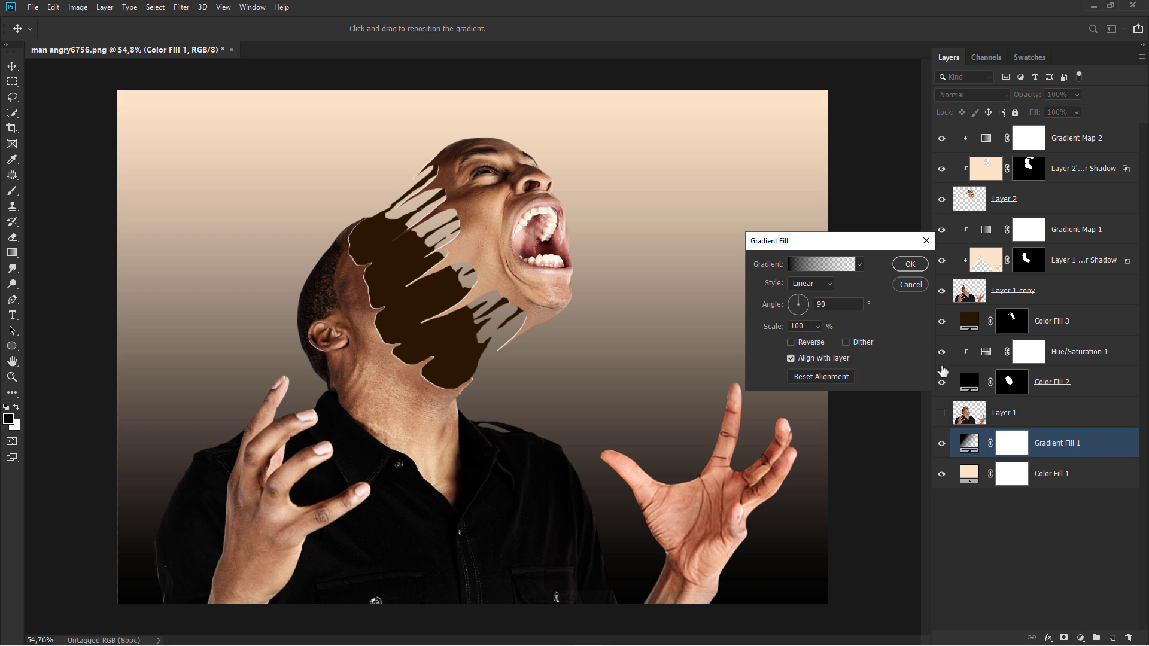
left_click(805, 285)
left_click(805, 296)
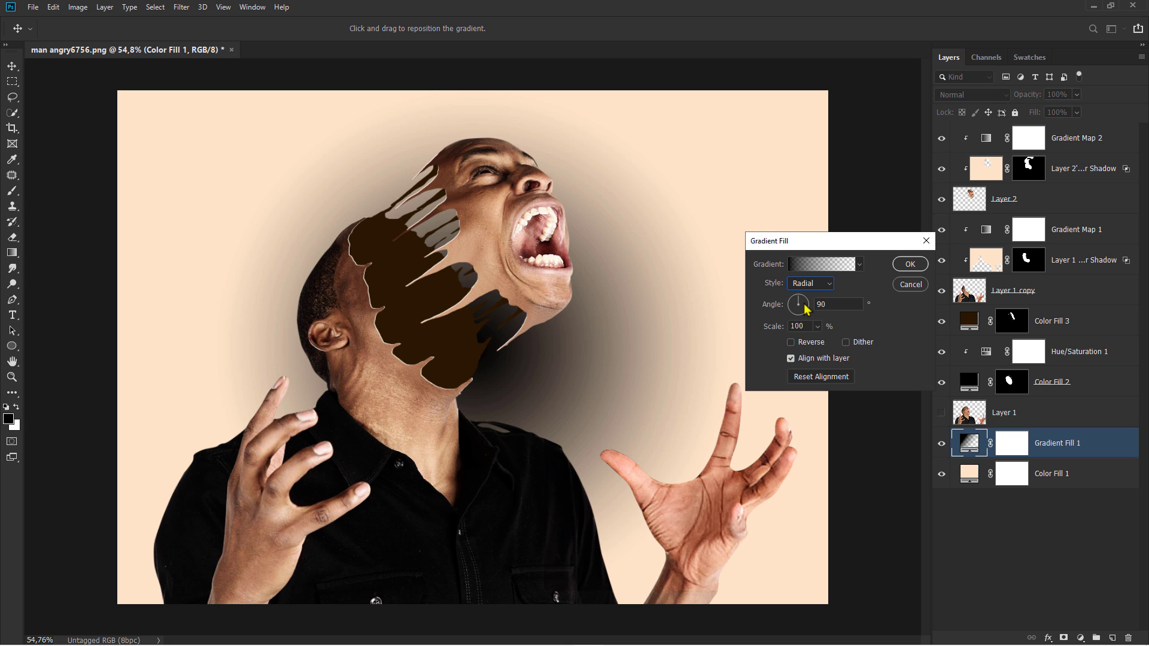
left_click(796, 343)
left_click(804, 300)
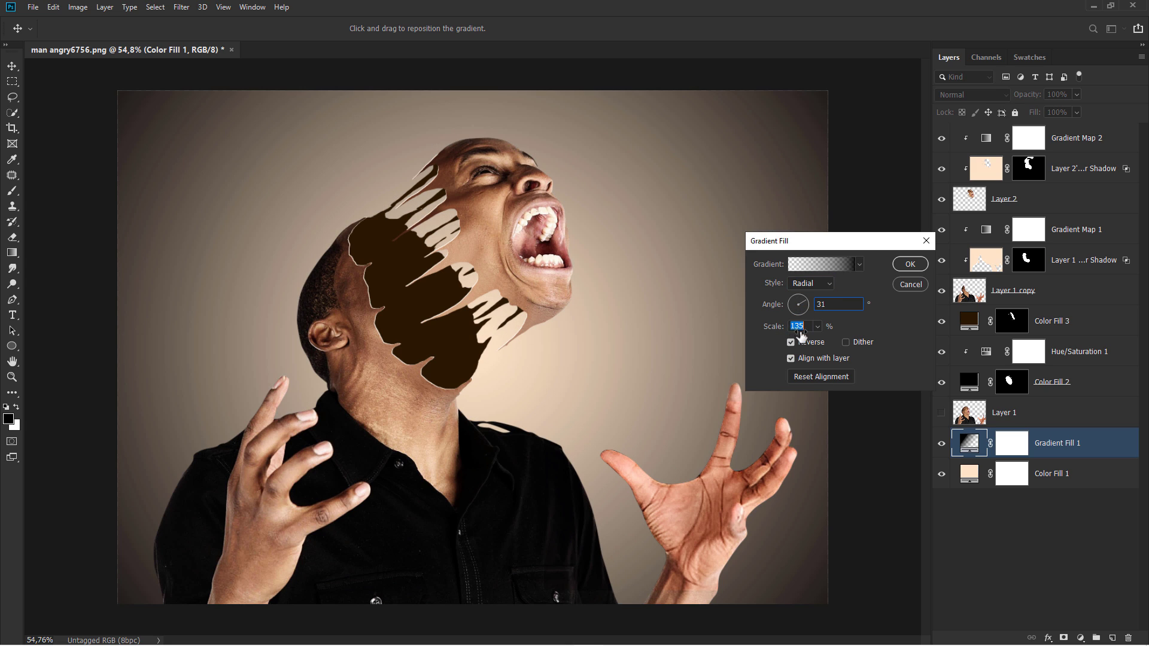
key("Return")
left_click(987, 96)
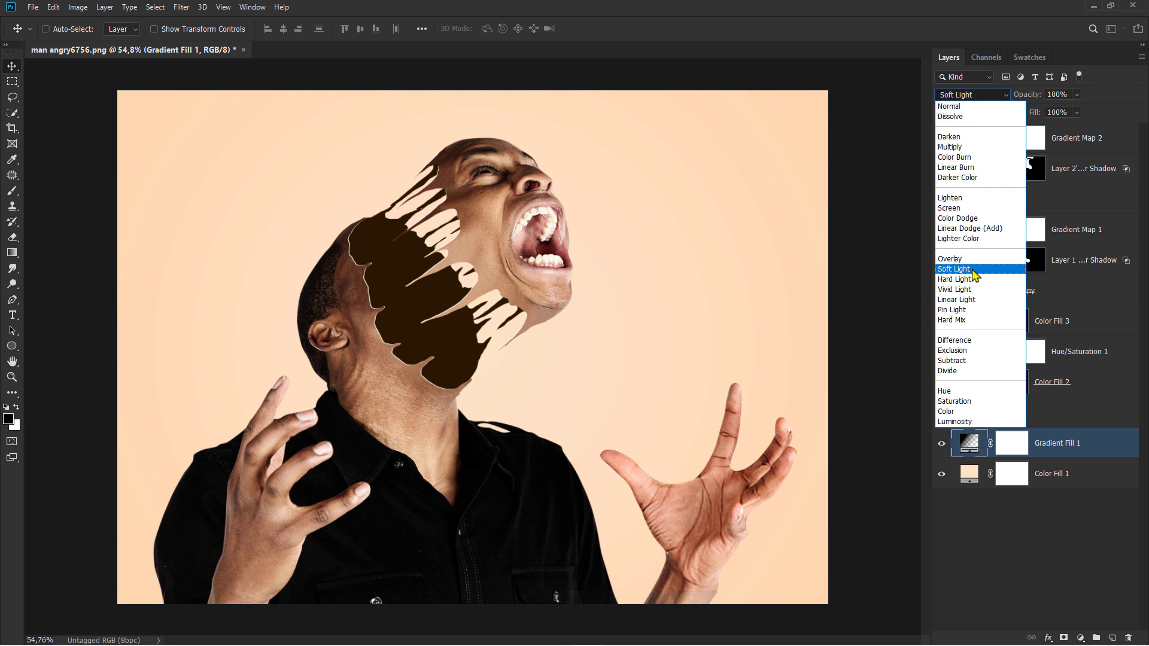
left_click(974, 276)
- Add an Exposure adjustment of -1.23 above Gradient Fill 1 and fade its mask around the head with radial gradients at 50% opacity
left_click(1080, 639)
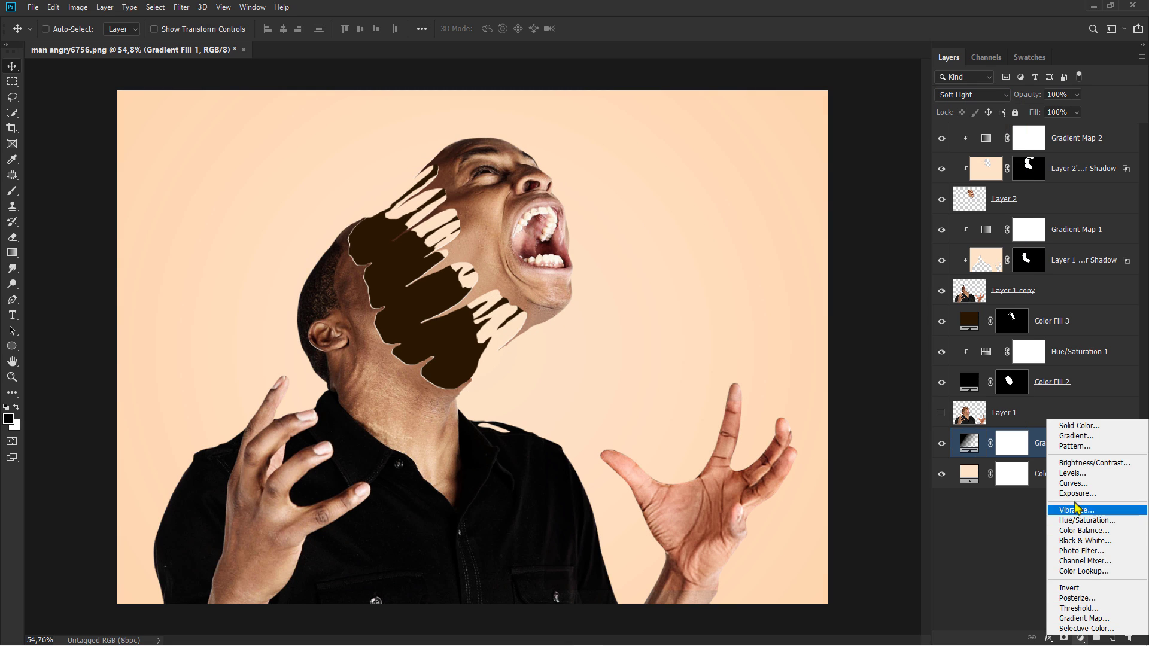
left_click(1060, 510)
left_click_drag(818, 246, 804, 252)
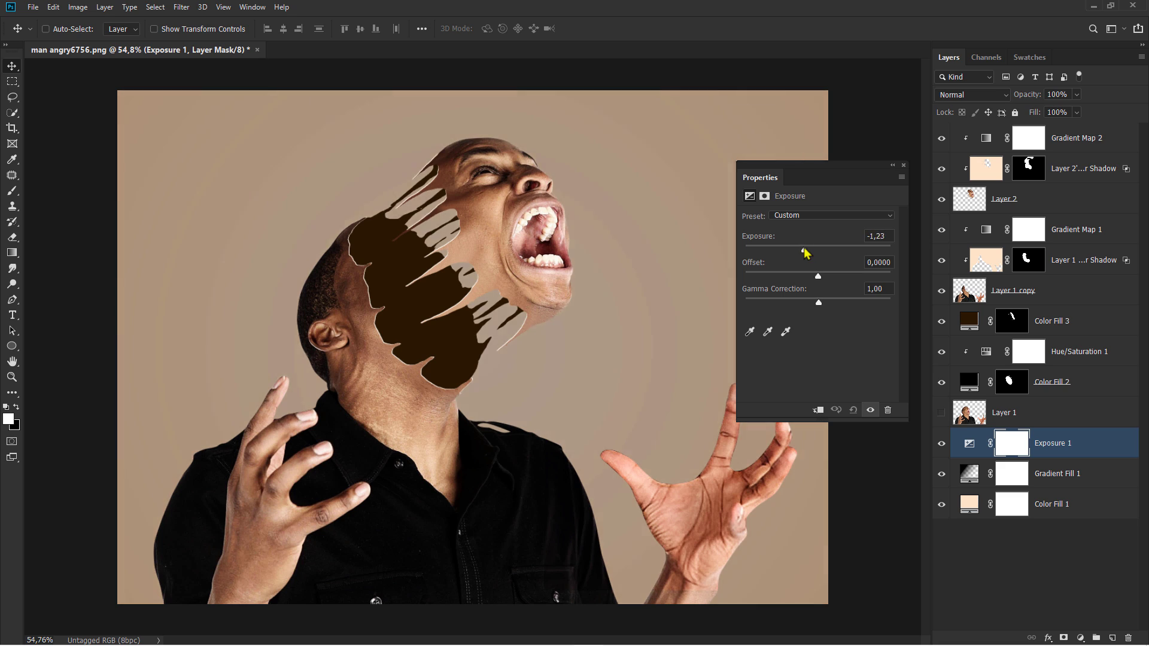
left_click_drag(464, 292, 308, 518)
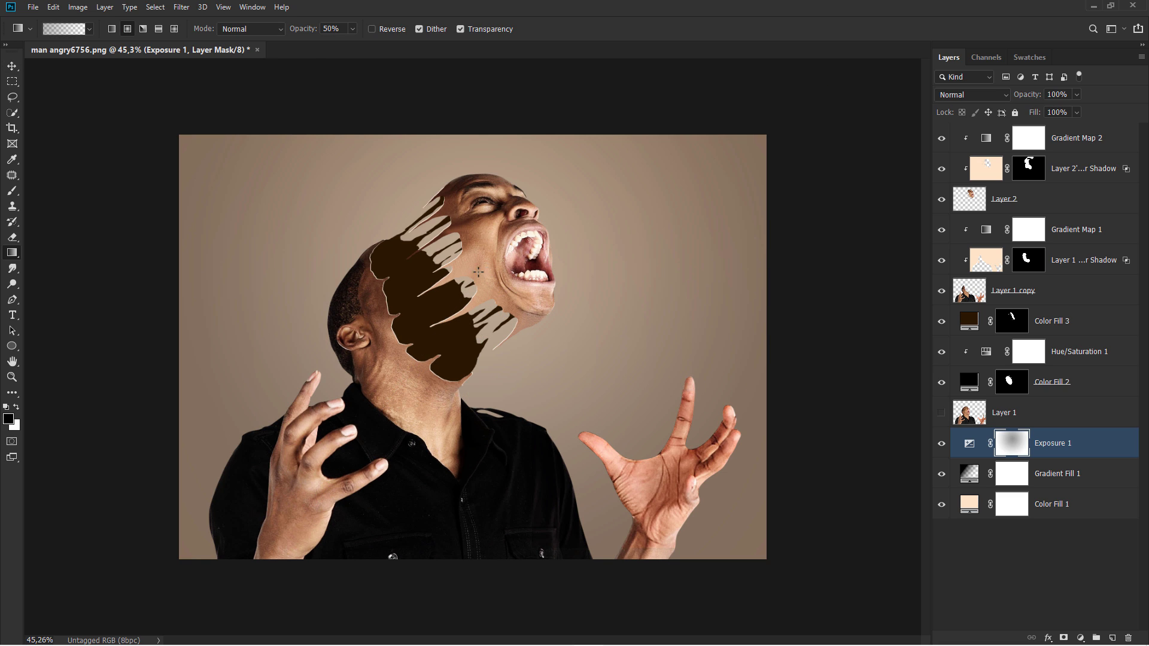
left_click_drag(478, 272, 261, 521)
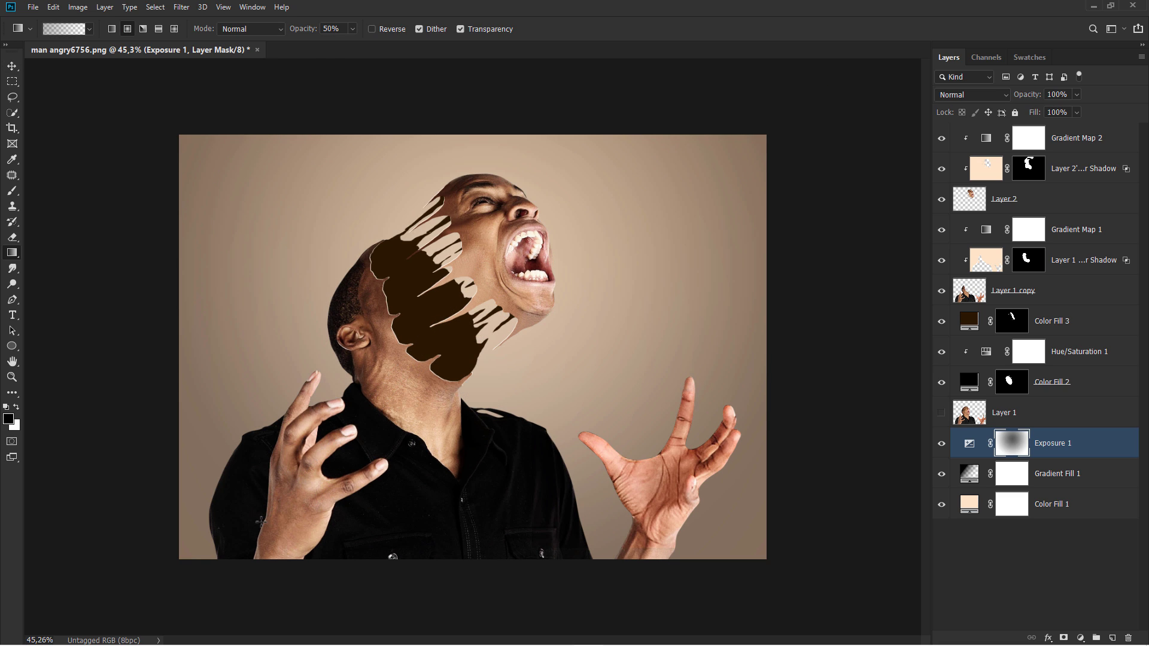